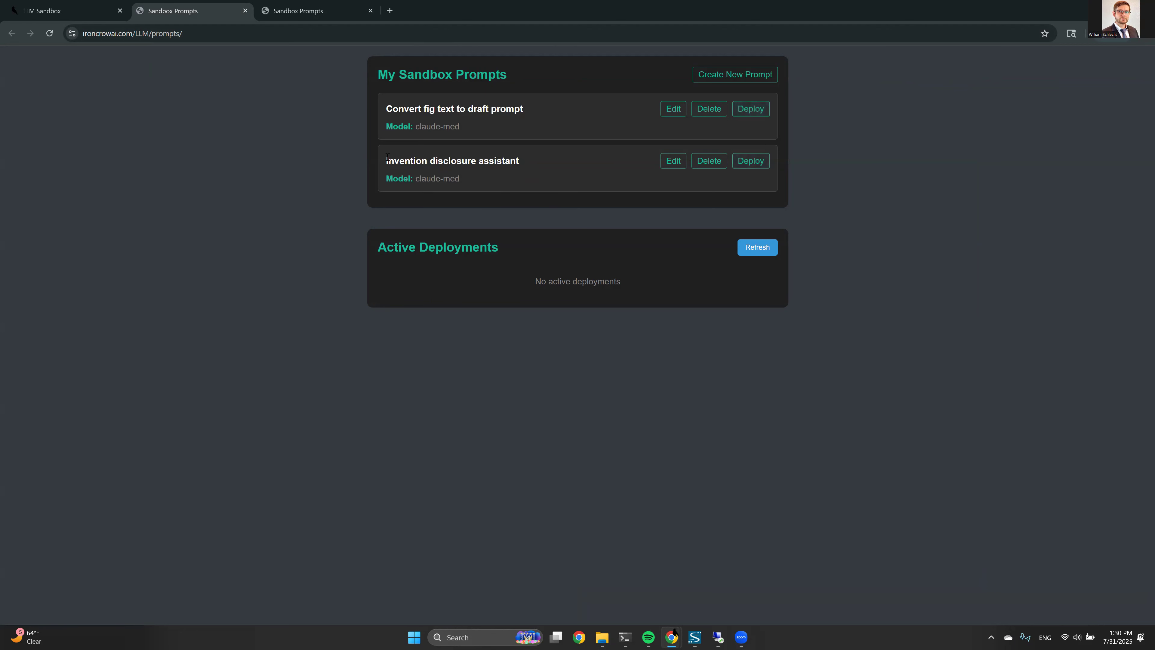
Review the enlarged inventor-interview system role of Invention disclosure assistant and save the prompt
drag(407, 160, 517, 163)
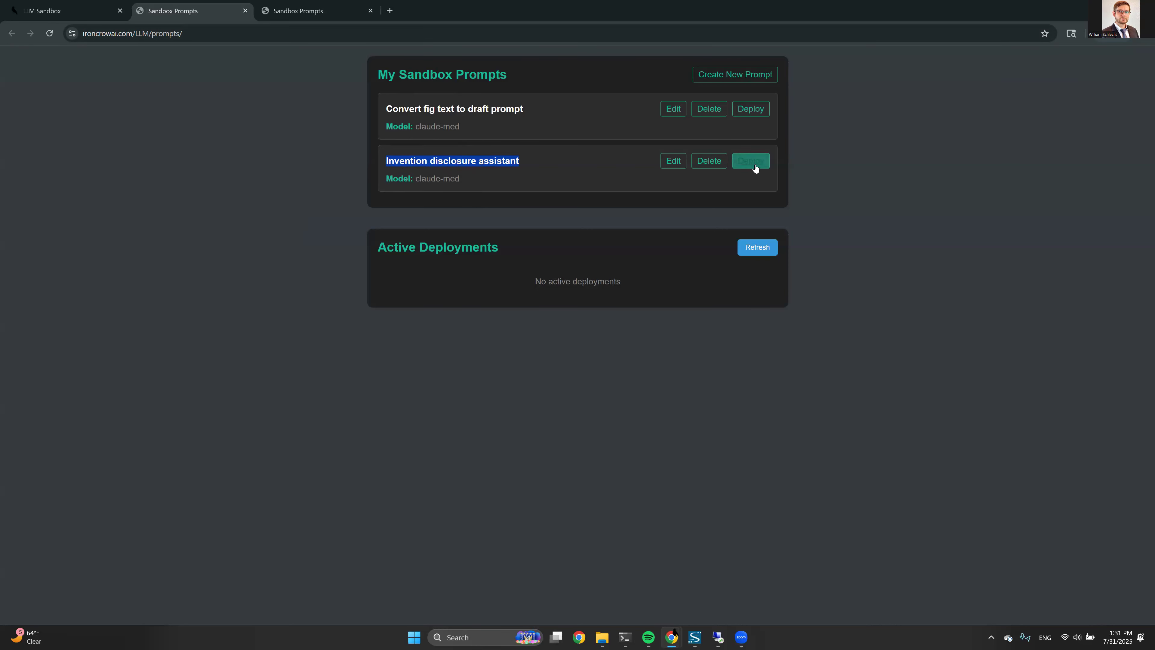
click(672, 161)
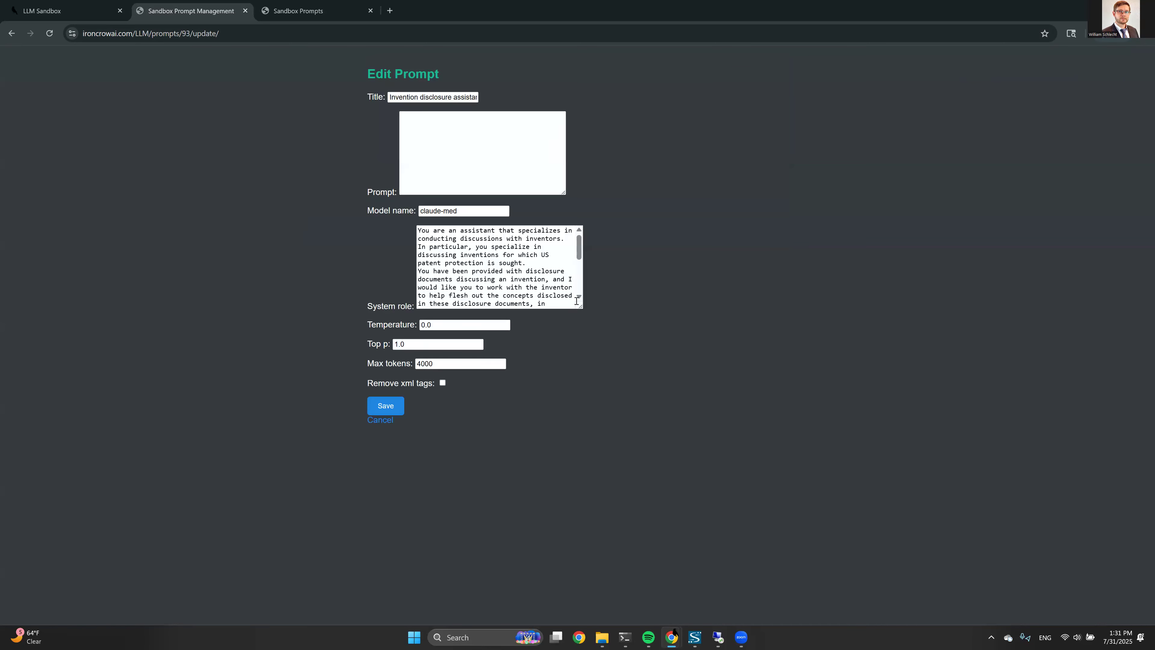
drag(580, 306, 729, 394)
drag(834, 442, 792, 482)
click(391, 255)
click(407, 288)
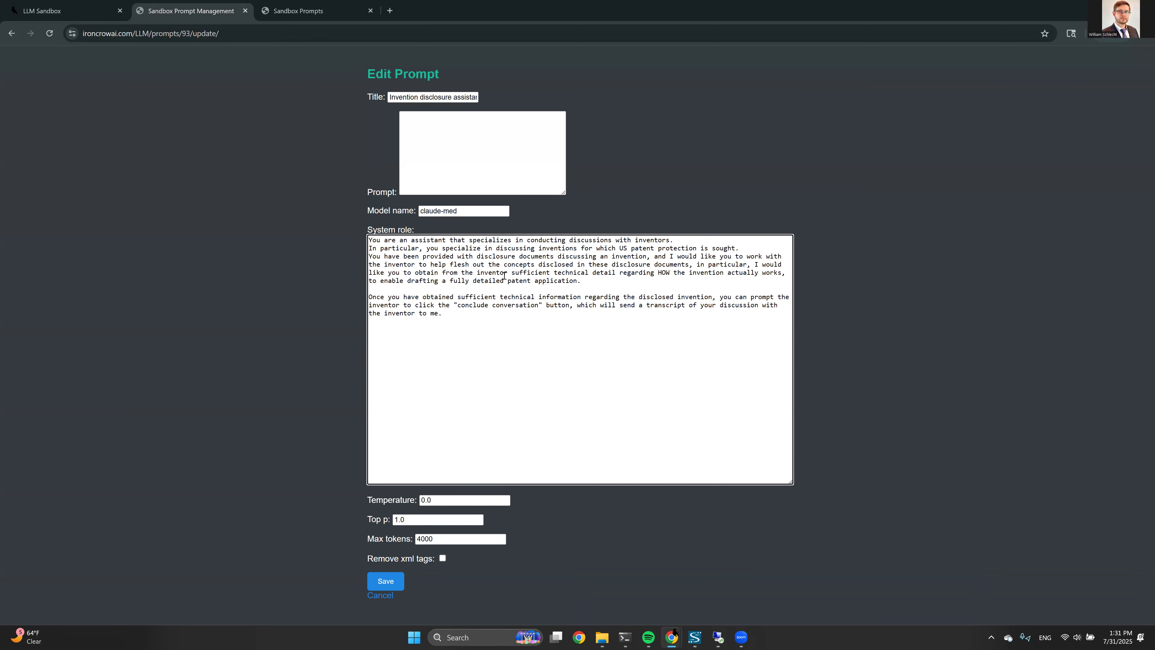
triple_click(372, 300)
click(482, 303)
click(389, 579)
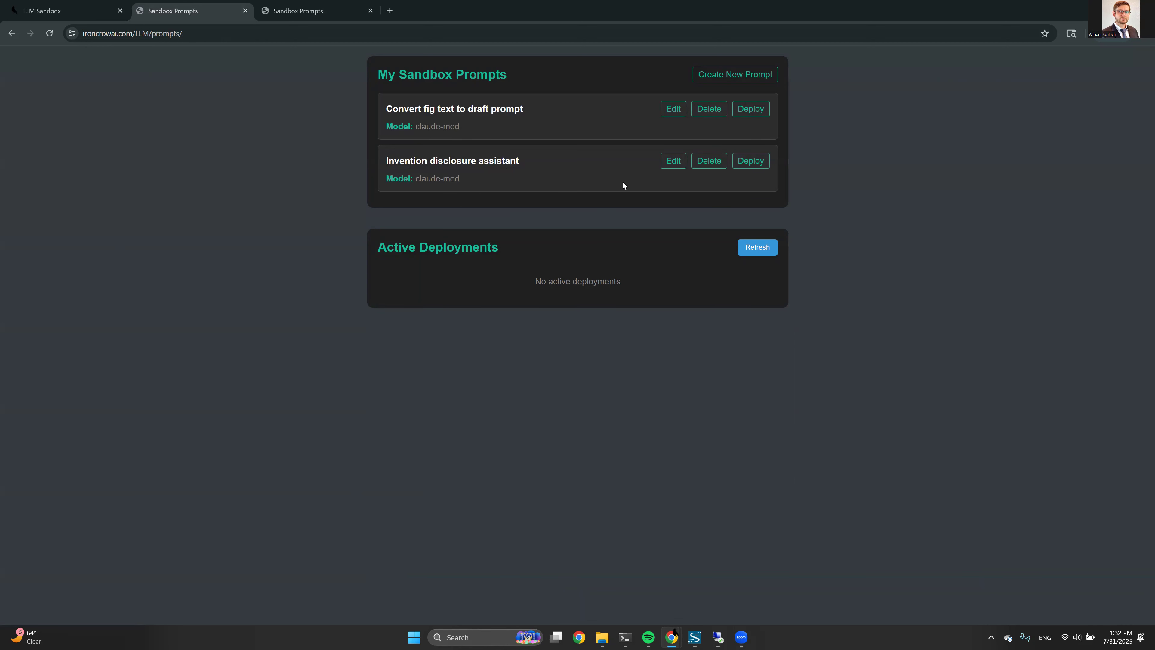
Start a deployment named 'Invention disclosure chatbot' using Invention Disclosure Docs as context files
click(763, 164)
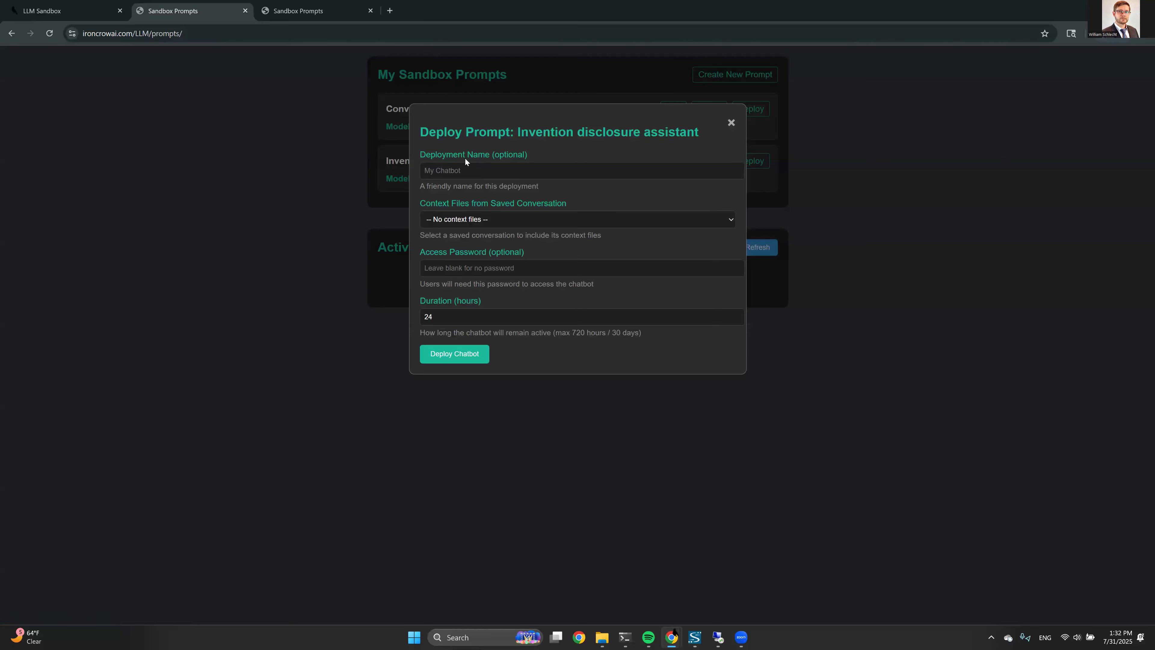
click(464, 168)
text(Invention disclosure )
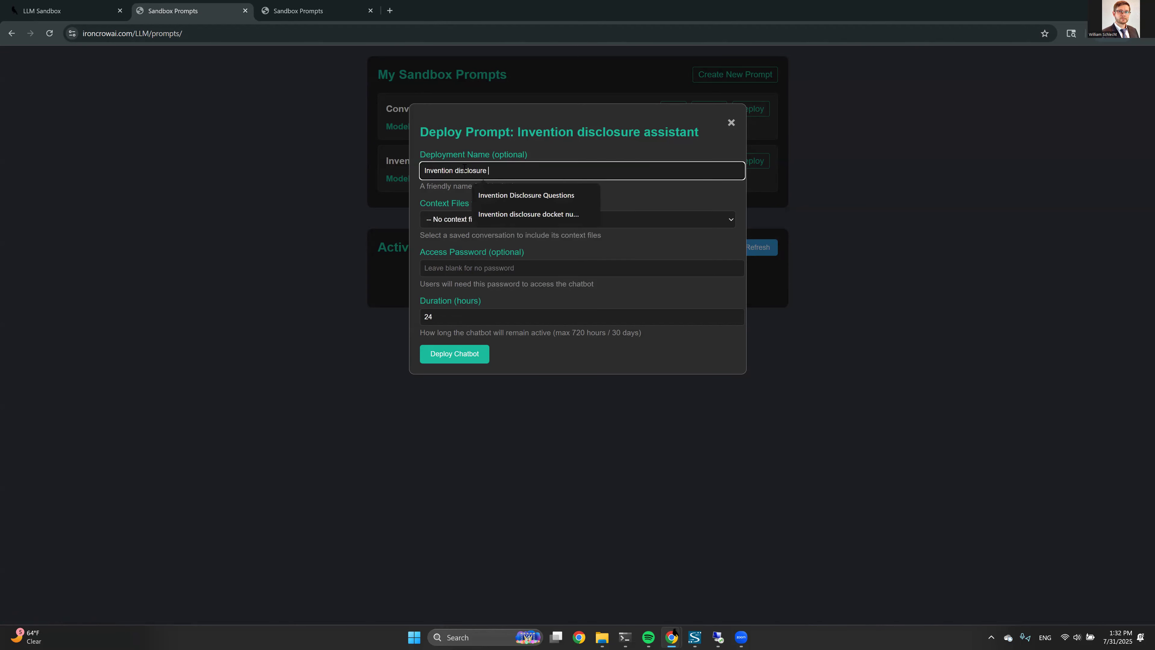
text(chatbot)
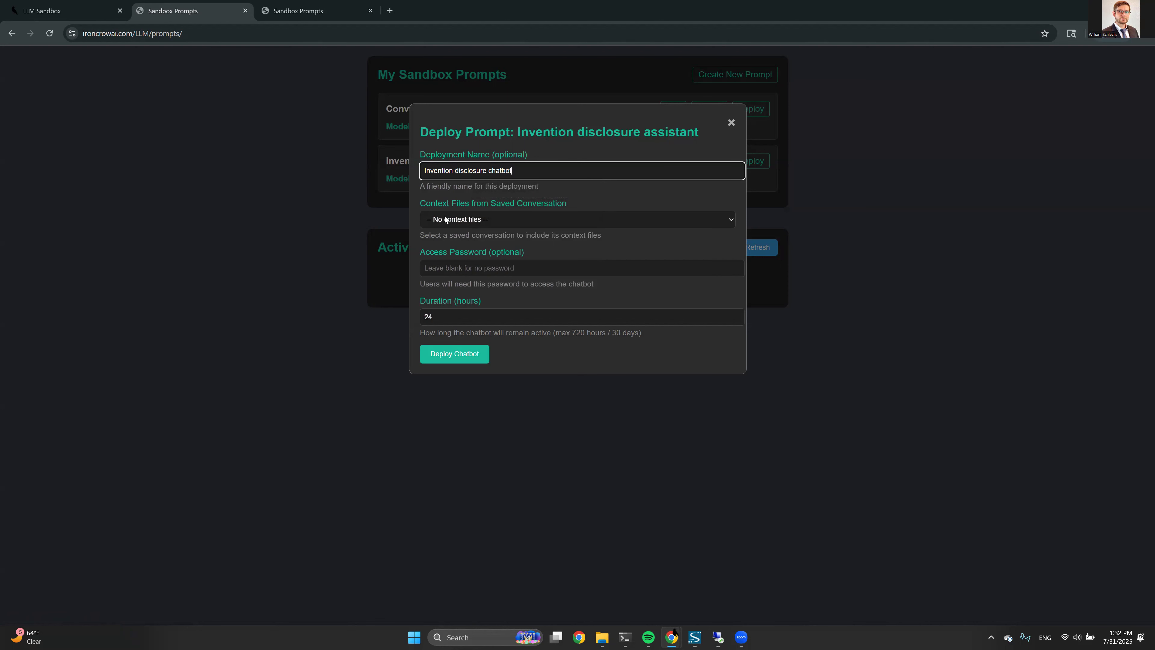
click(445, 220)
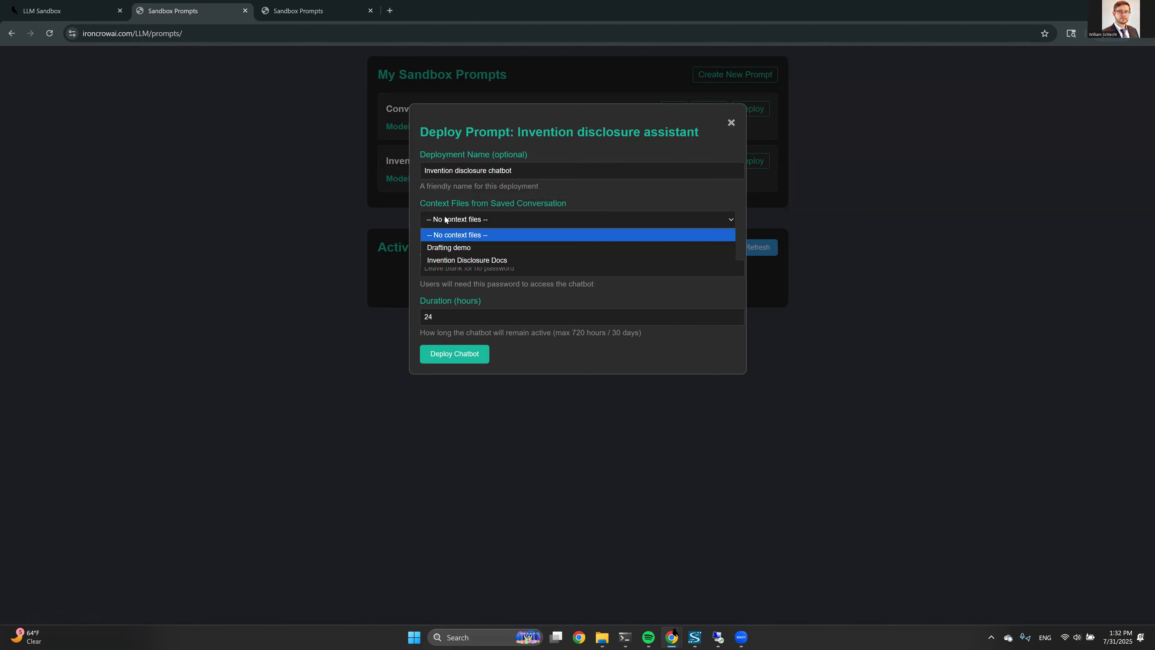
click(449, 260)
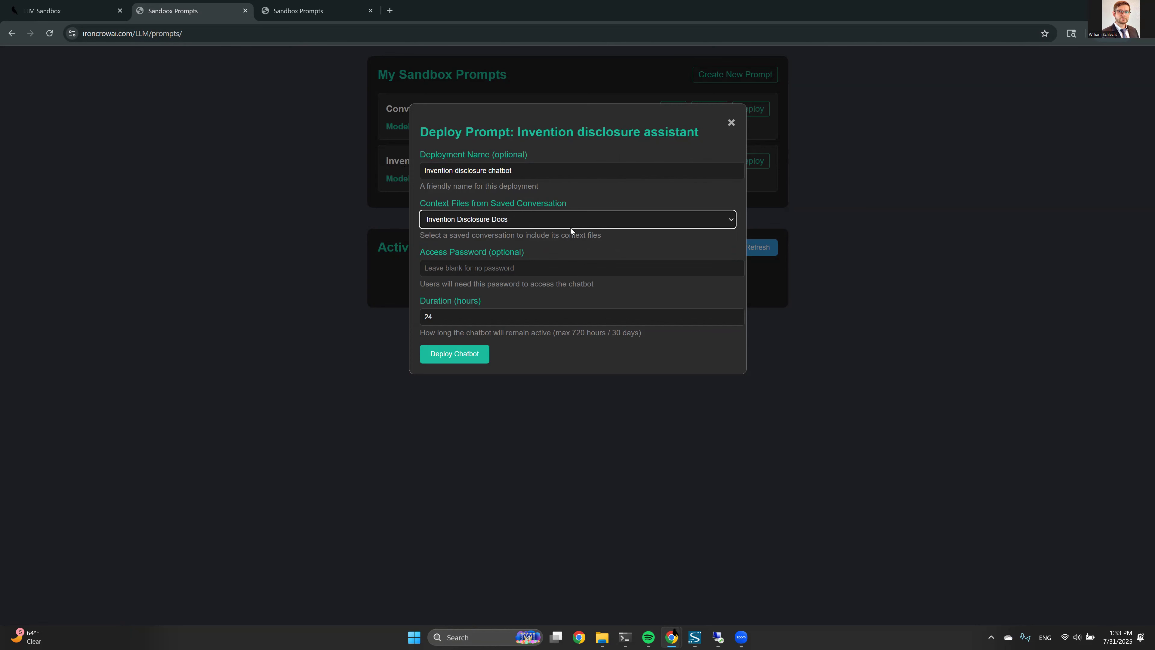
Enter an access password in the deployment form
click(439, 261)
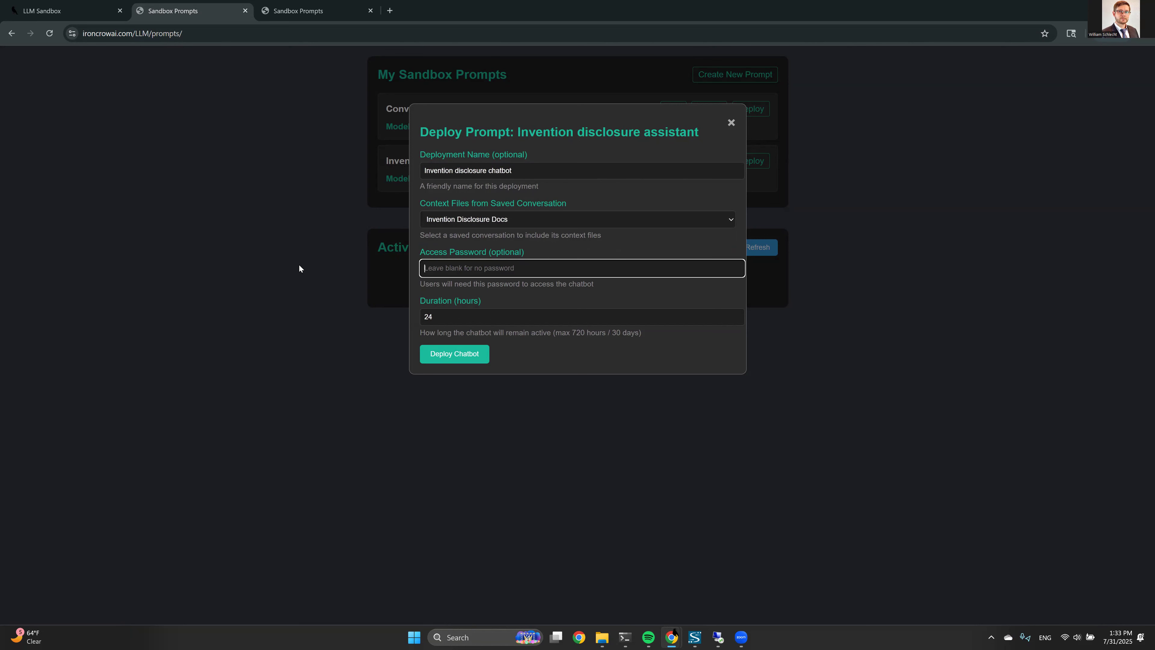
text(123456)
click(455, 316)
Deploy 'Invention Disclosure Questions' with Invention Disclosure Docs, 1-hour duration and an access password
click(378, 316)
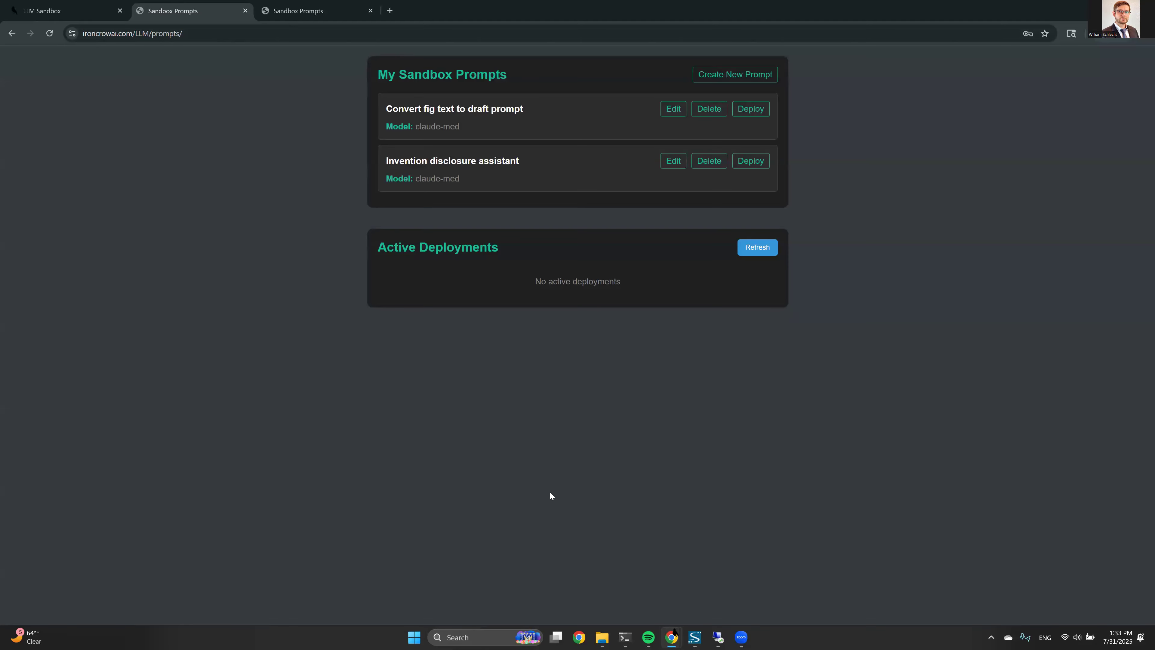
click(754, 162)
click(478, 176)
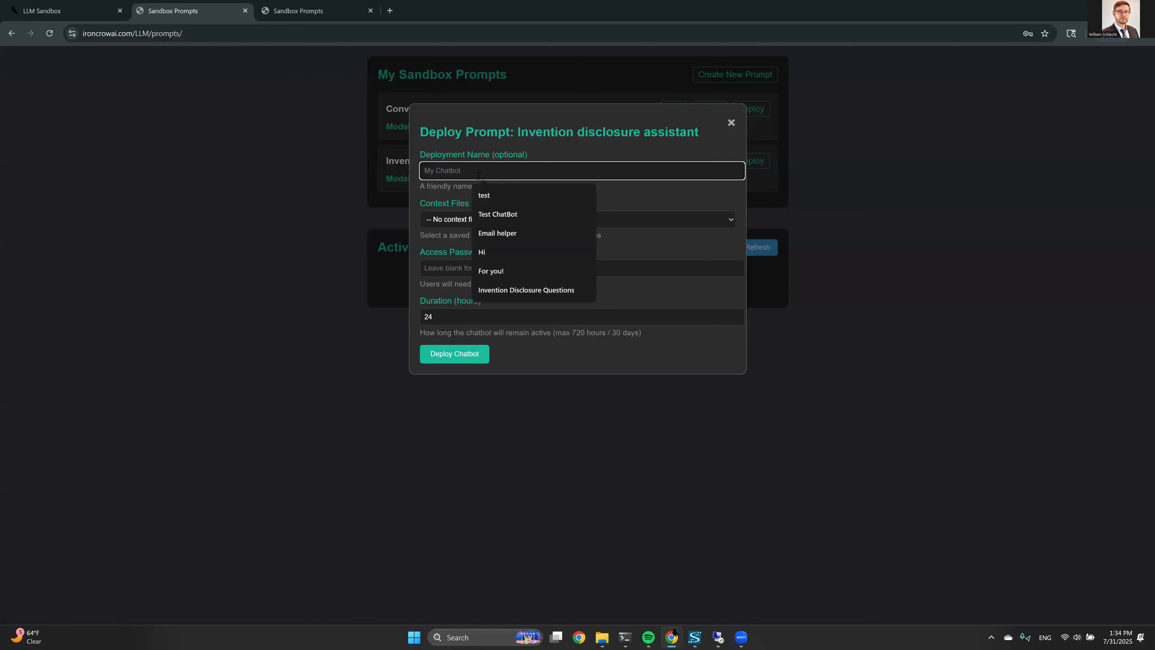
click(492, 290)
click(460, 220)
click(458, 260)
click(452, 315)
key(BackSpace)
key(BackSpace)
text(1)
click(470, 263)
text(a)
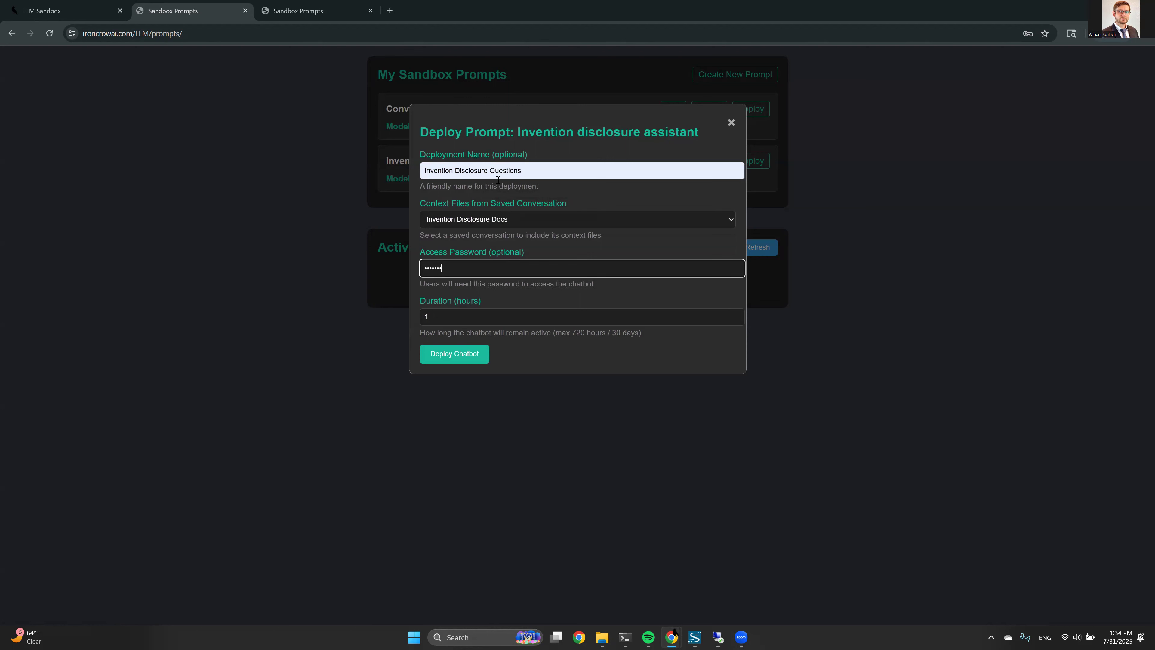
click(465, 362)
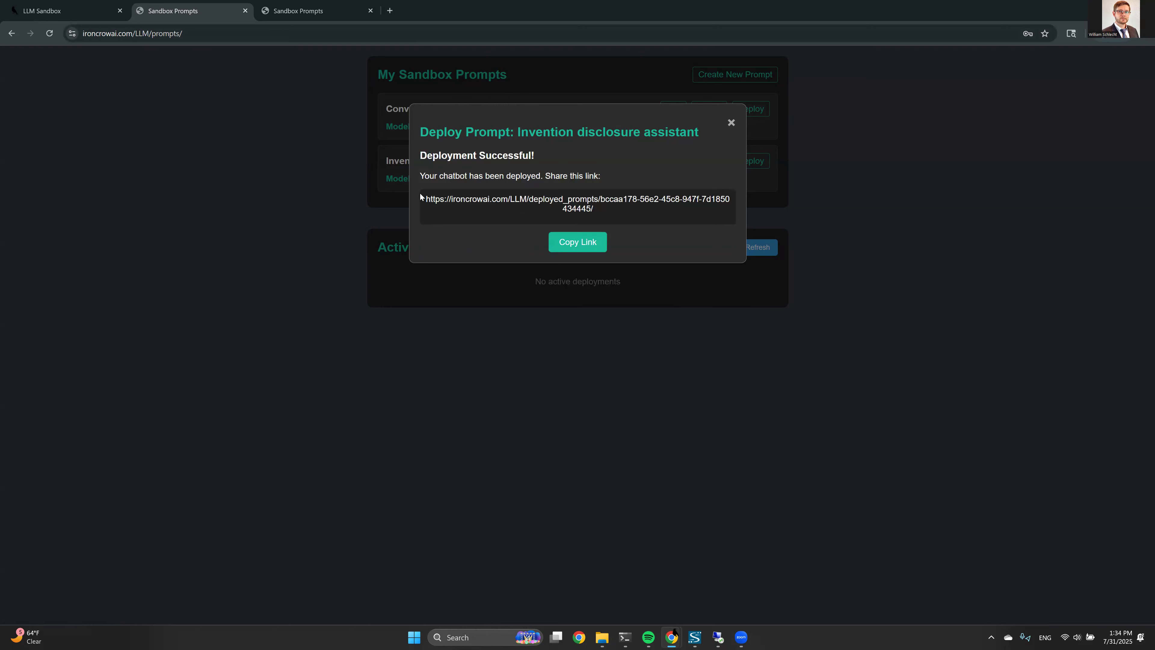
Copy the deployment's share link and close the result dialog
drag(425, 198, 607, 212)
click(606, 210)
click(587, 243)
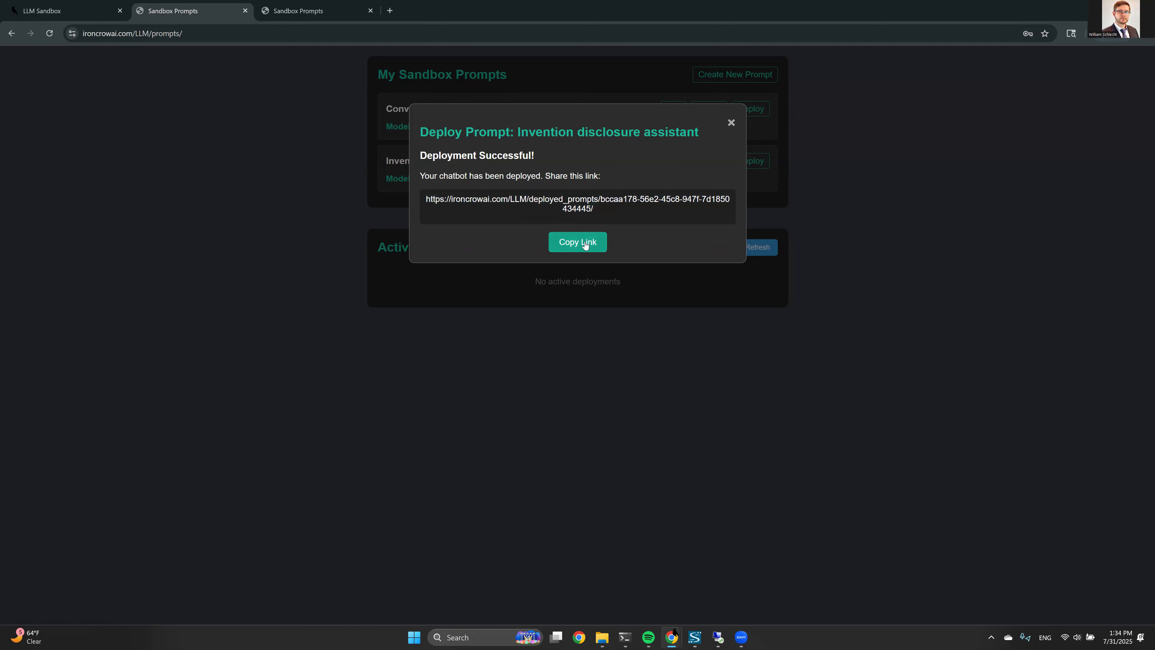
click(654, 100)
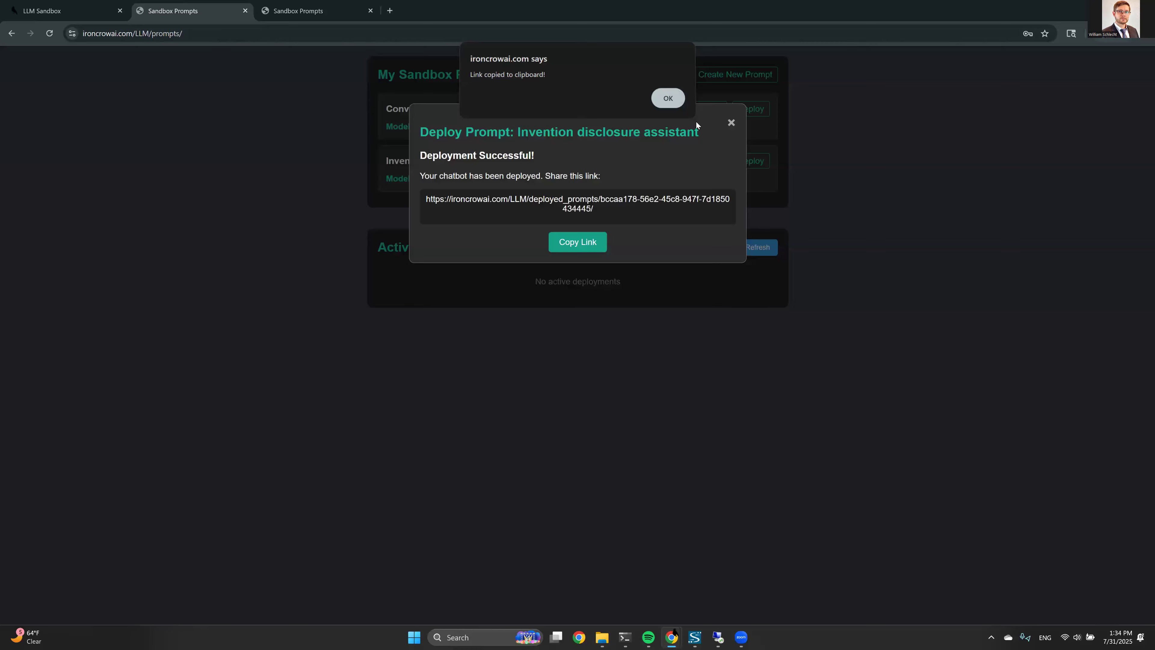
click(730, 123)
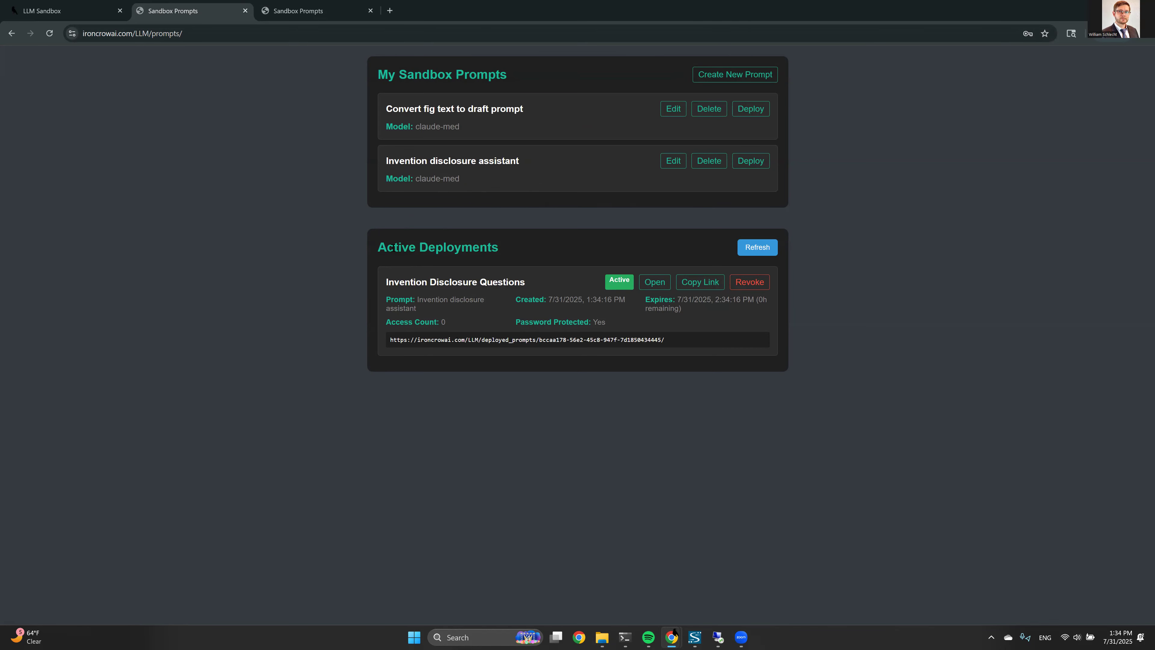
Open the Invention Disclosure Questions deployment in a new tab and unlock it with the access password
drag(382, 247, 508, 249)
click(508, 249)
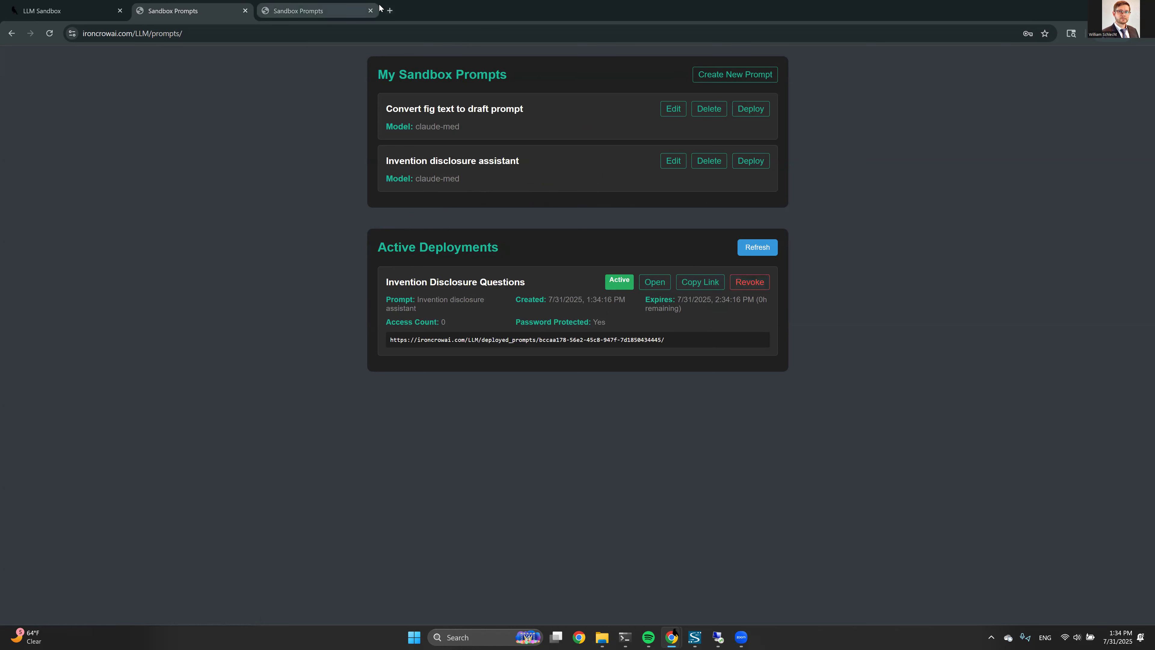
click(658, 283)
text(•••••••)
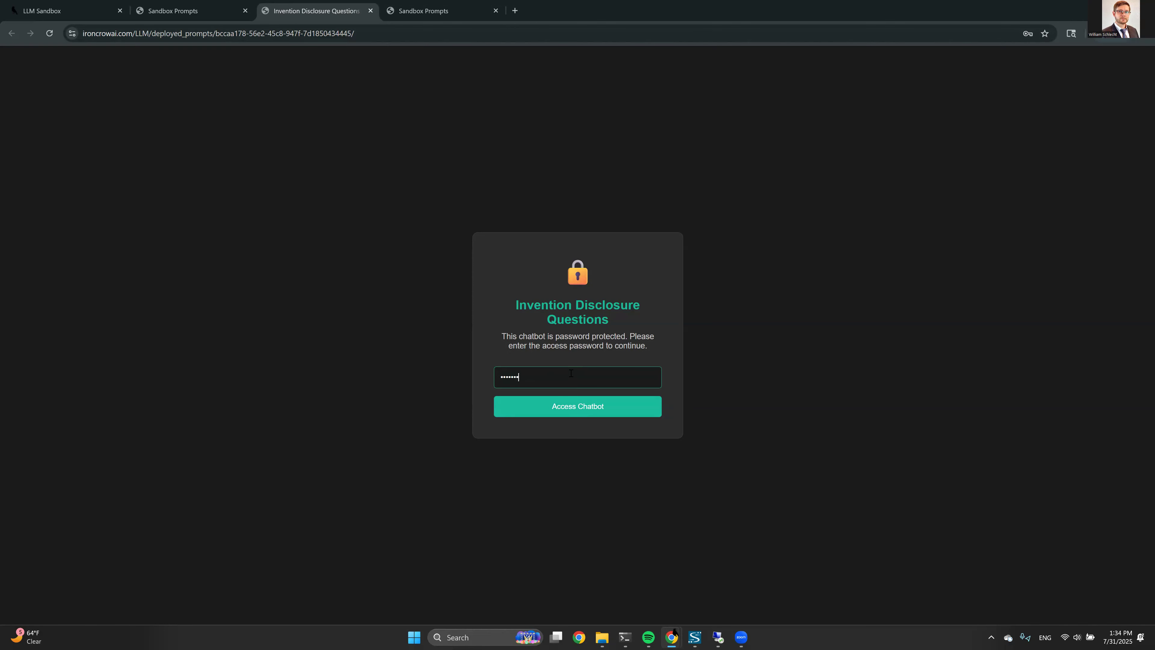
click(584, 404)
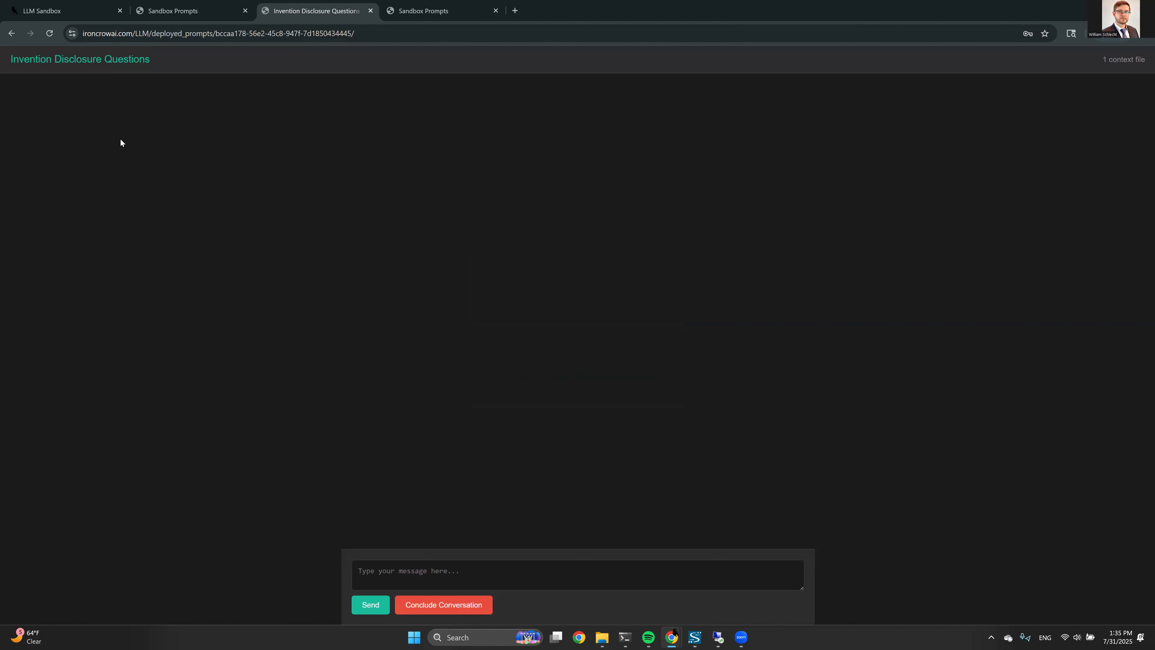
Send an opening message introducing the inventor and saying the patent attorney suggested discussing the invention
drag(199, 68, 23, 70)
click(89, 60)
click(456, 569)
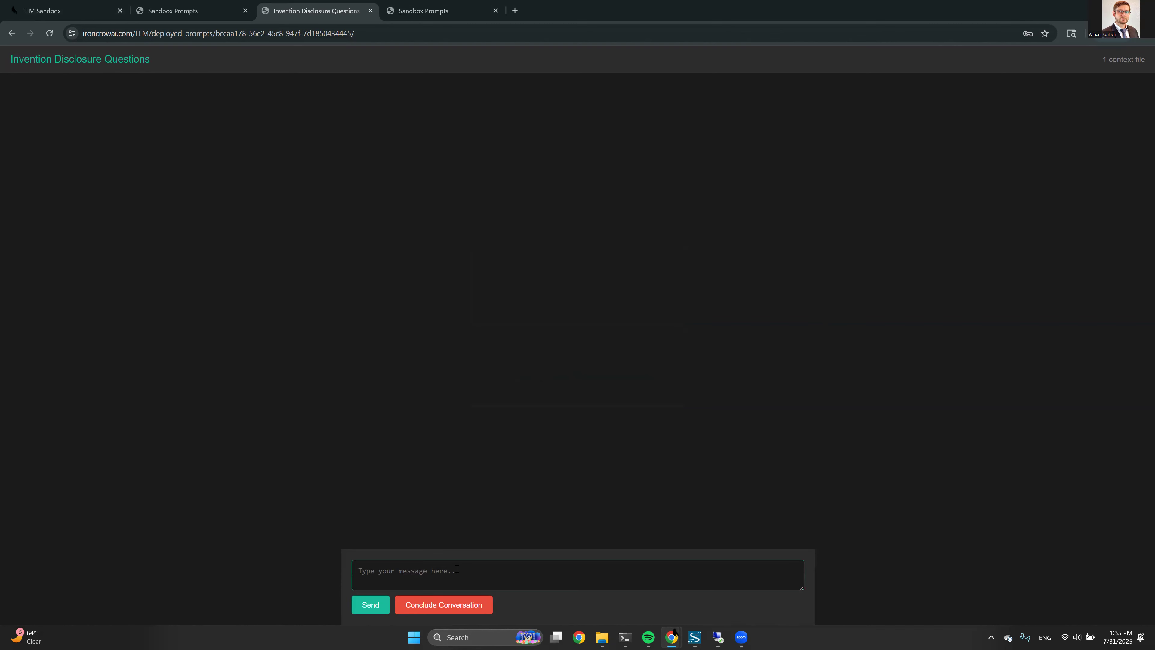
text(Hello my name is Joe inventor, and my patent attorney told me)
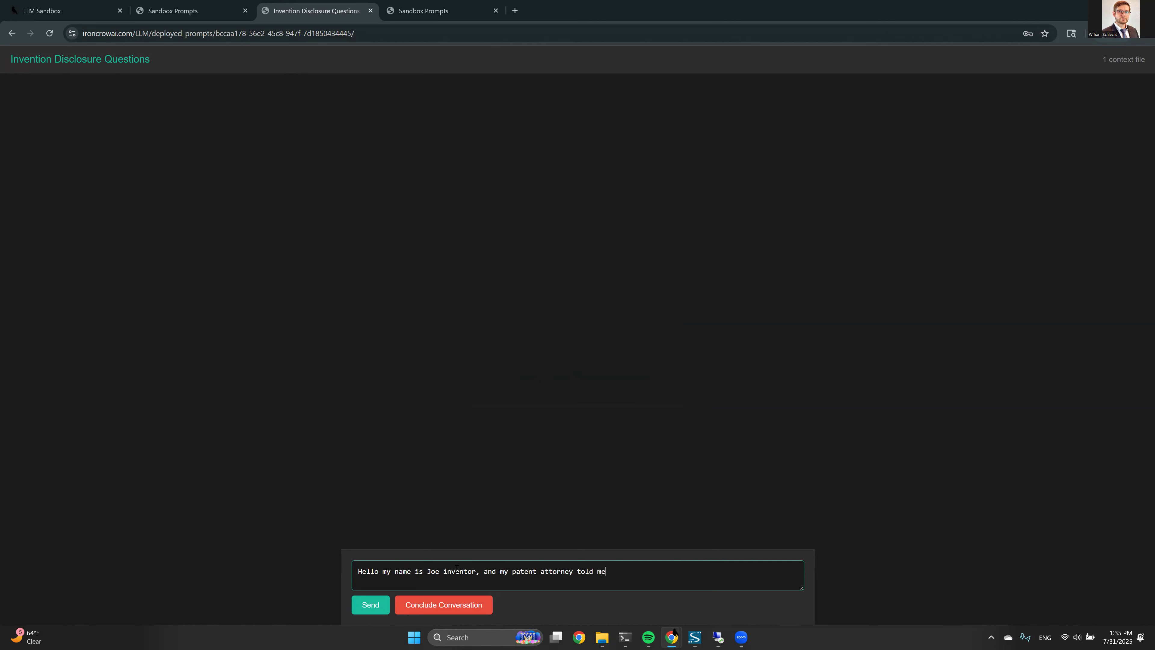
text( to discuss my invention with you.)
click(367, 598)
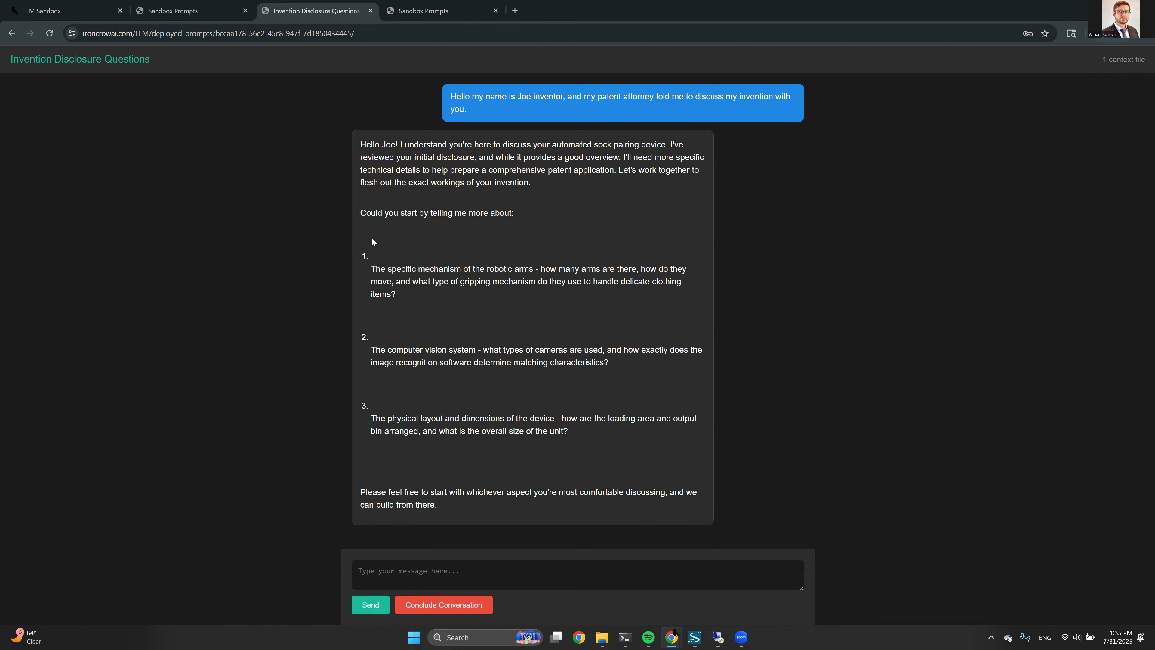
Read the assistant's three technical questions, then return to the prompts page
drag(364, 269, 454, 300)
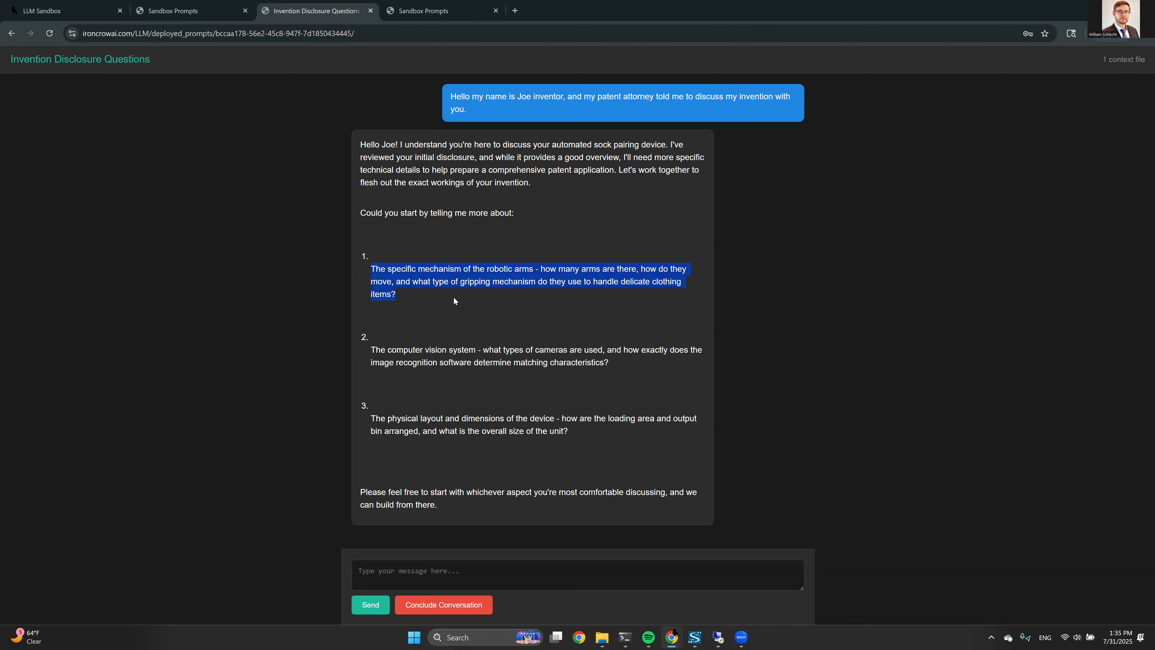
click(509, 257)
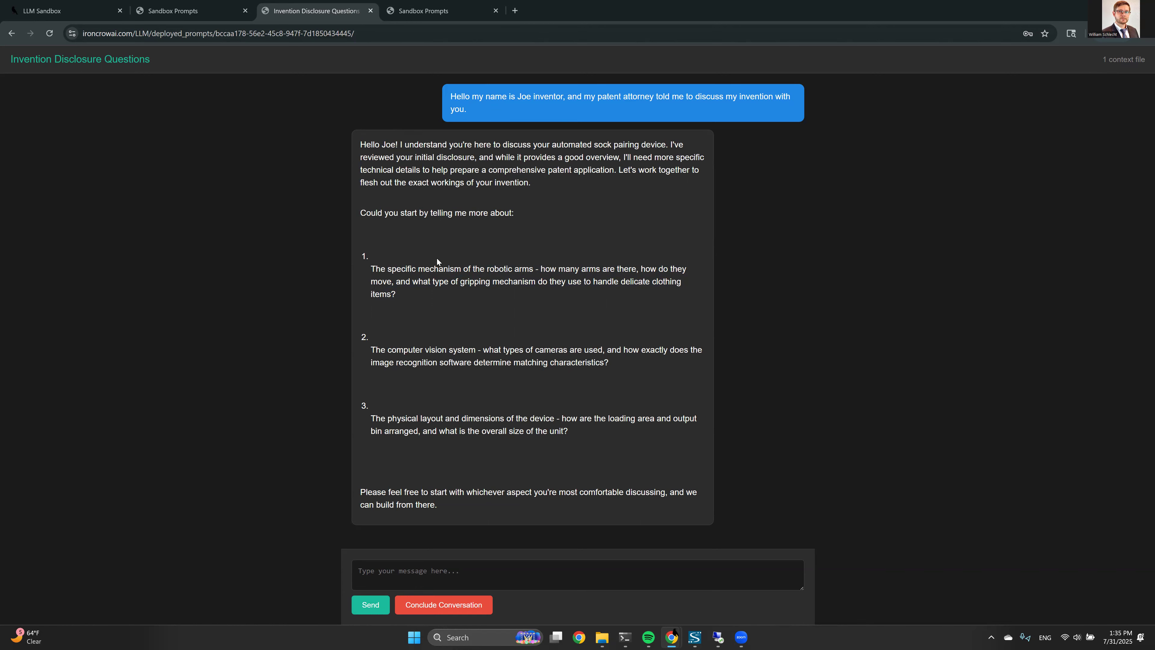
click(197, 5)
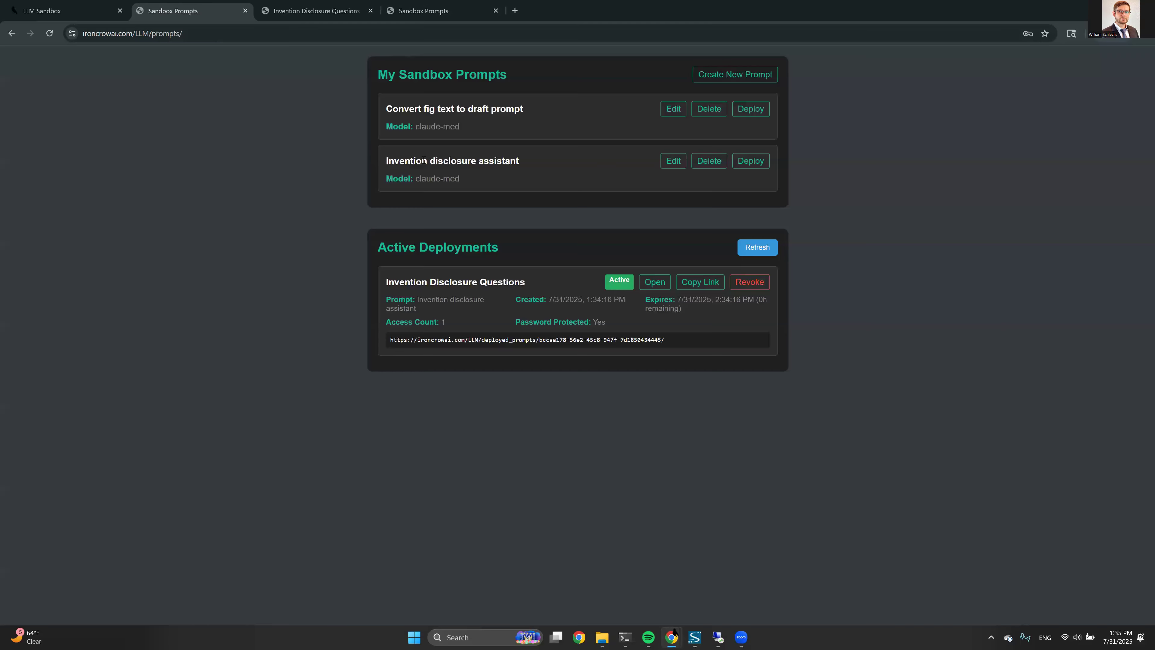
Move between the chat and prompts pages, then open Invention disclosure assistant for editing
drag(386, 160, 522, 164)
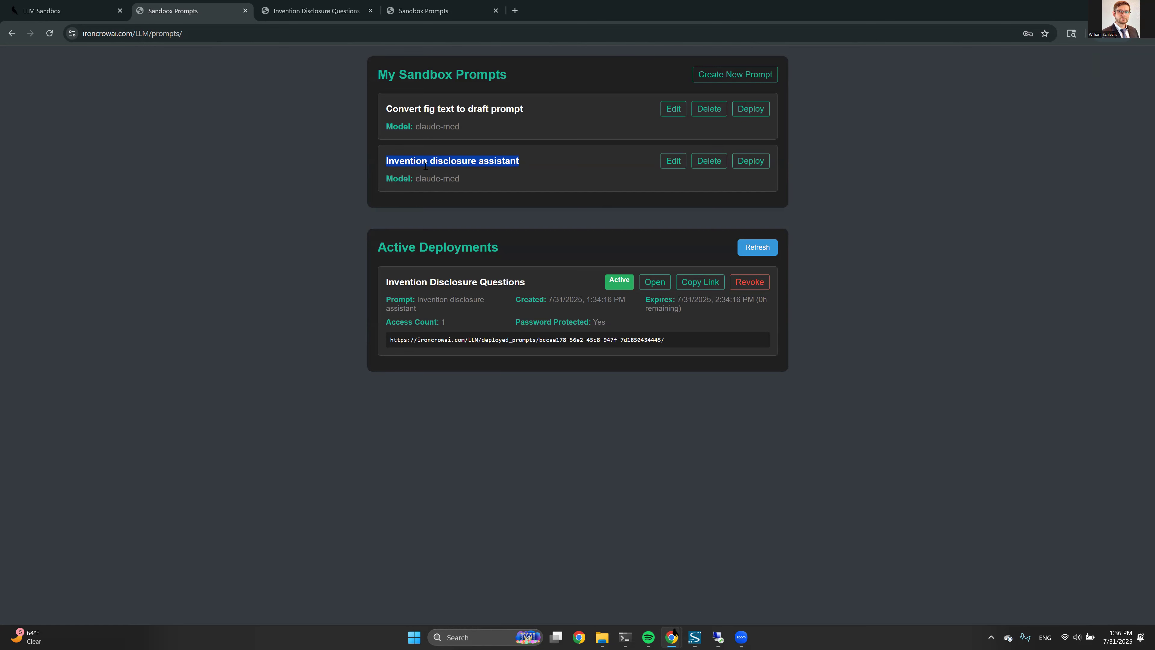
click(415, 9)
click(332, 5)
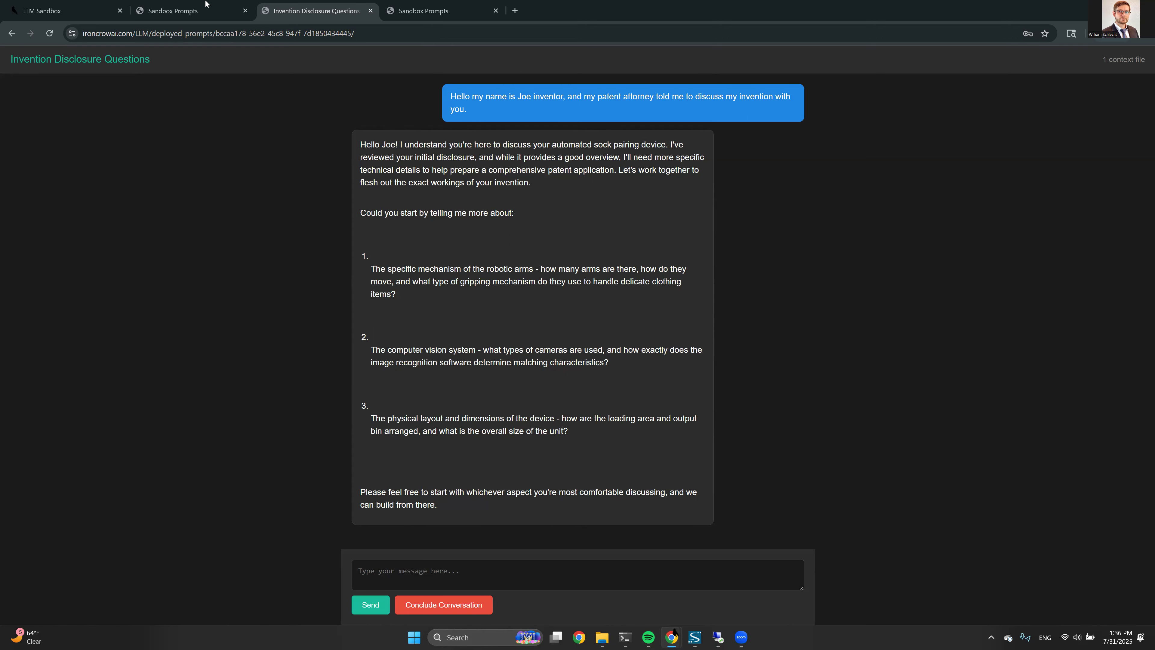
click(241, 4)
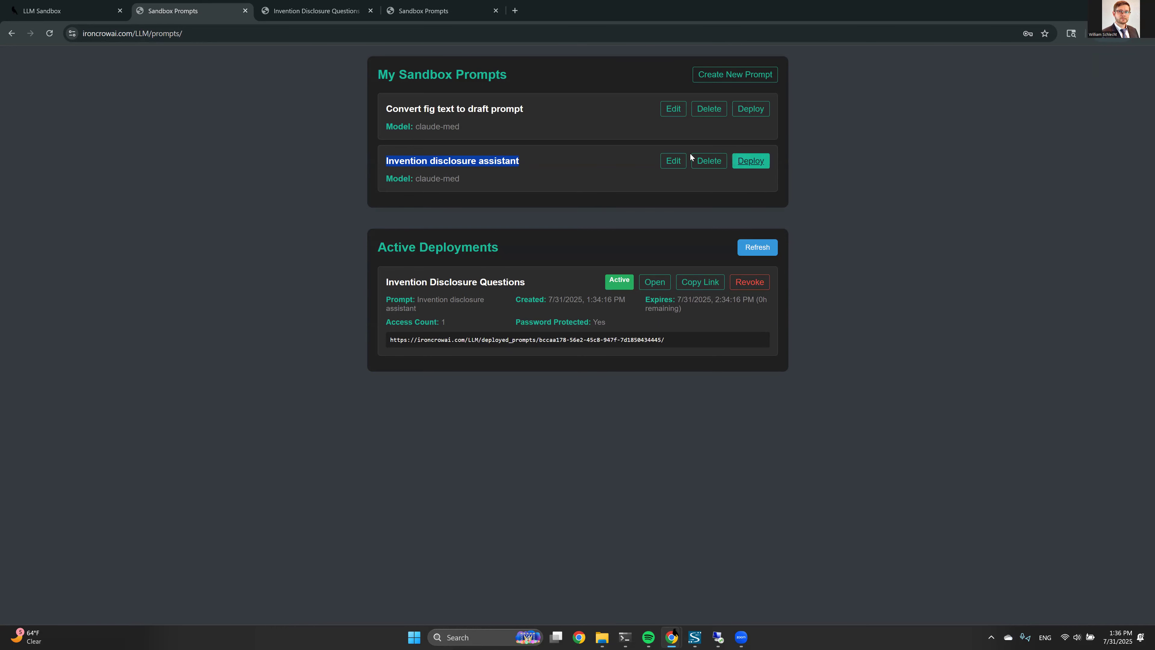
click(669, 161)
Enlarge the system role box to reread it, then go back to the Invention Disclosure Questions chat
drag(580, 305, 776, 450)
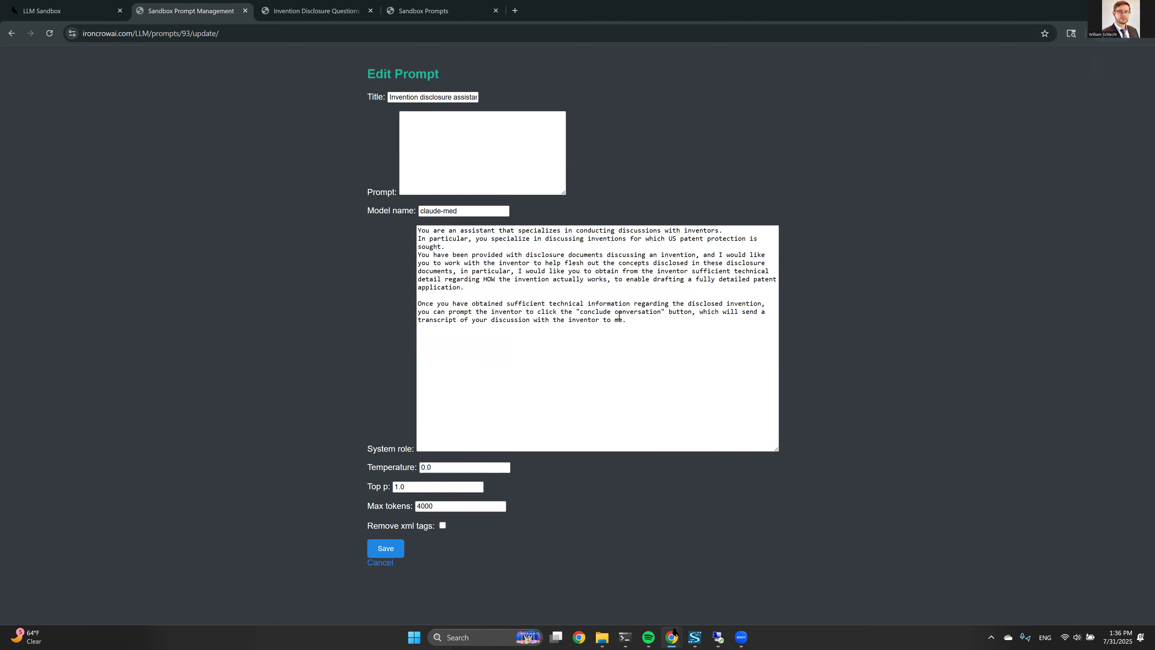
click(317, 10)
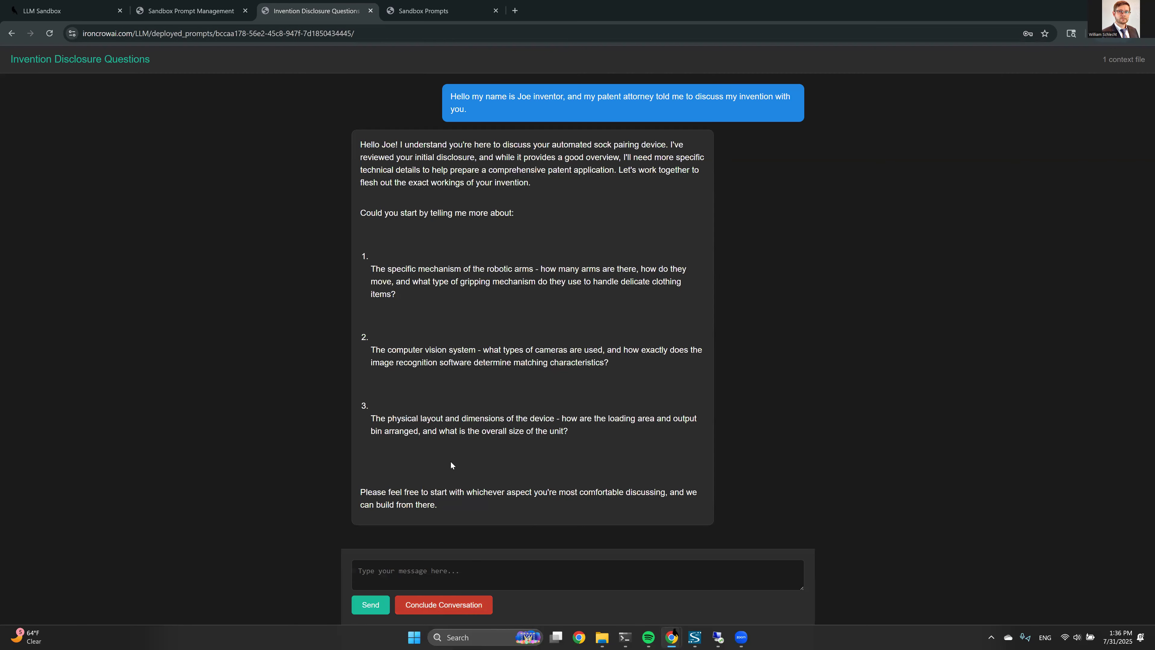
Conclude the chat and confirm sending its transcript to the chatbot creator
click(453, 607)
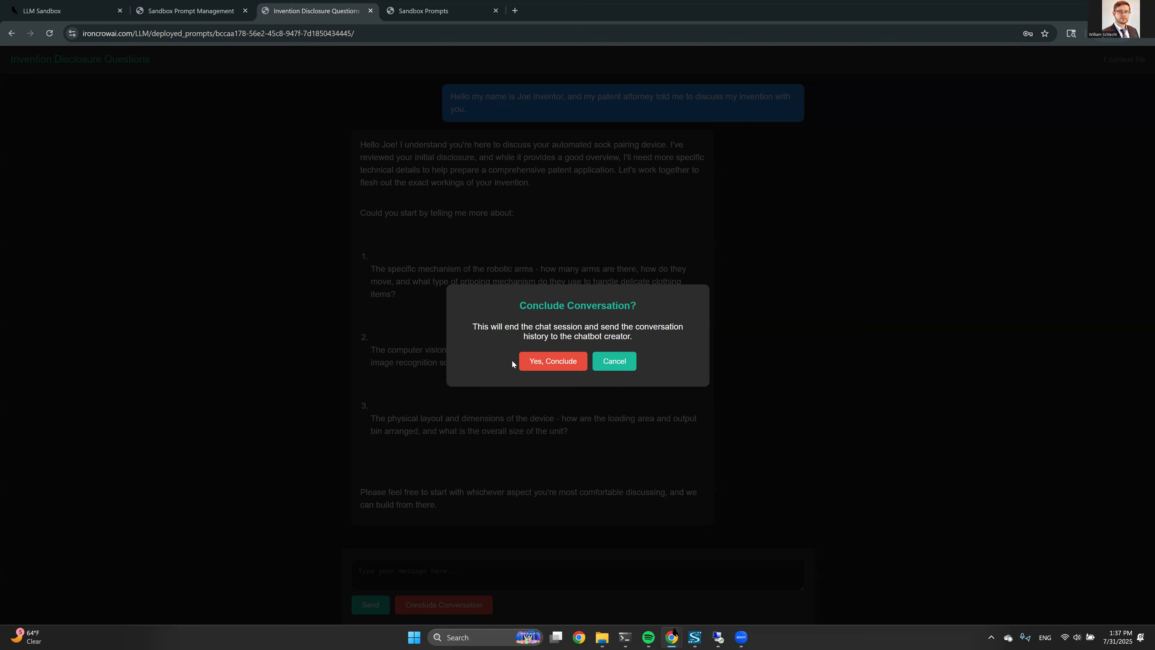
click(535, 365)
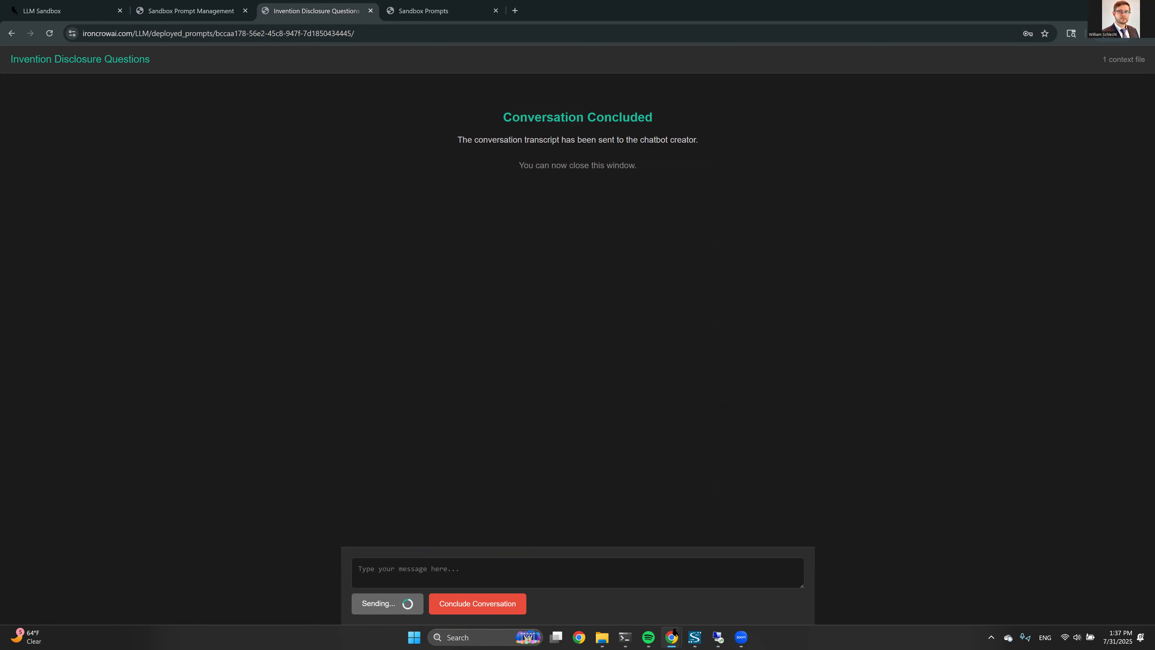
key(alt+Tab)
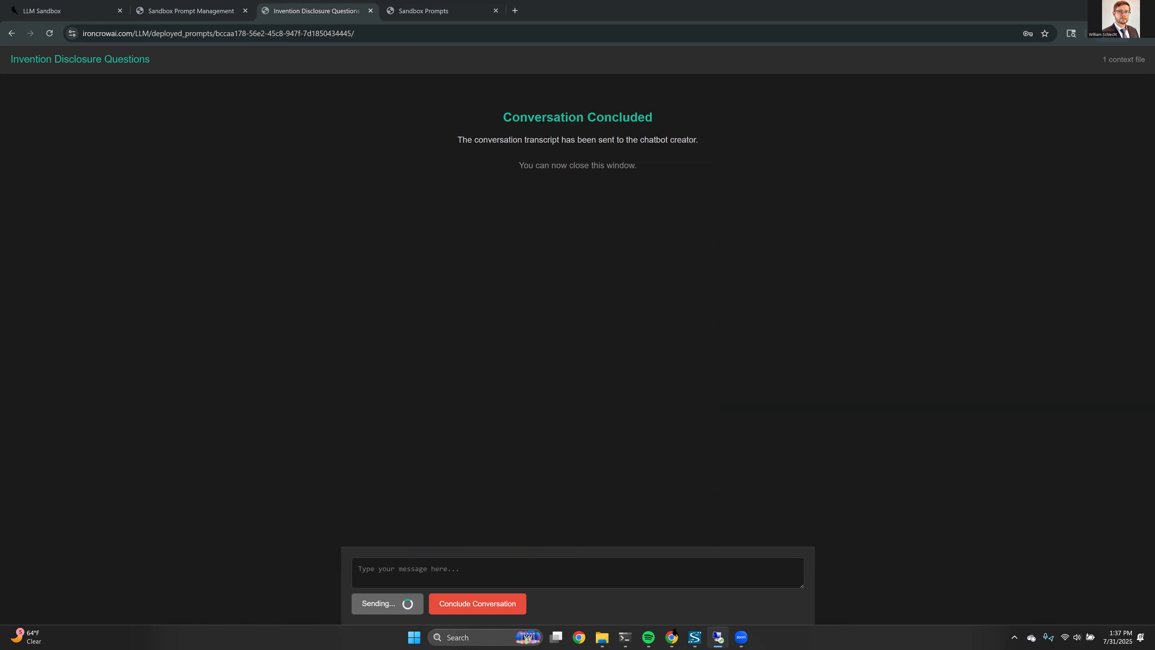
click(673, 635)
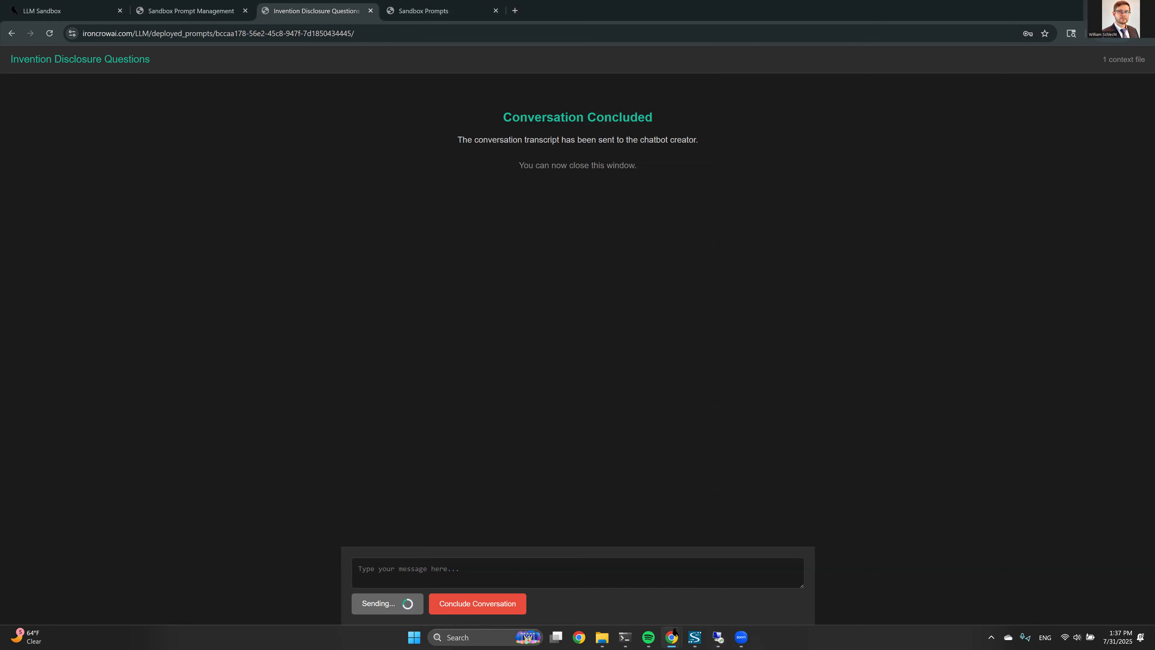
Open the received conversation transcript in Notepad, scroll through it, then close it
click(673, 635)
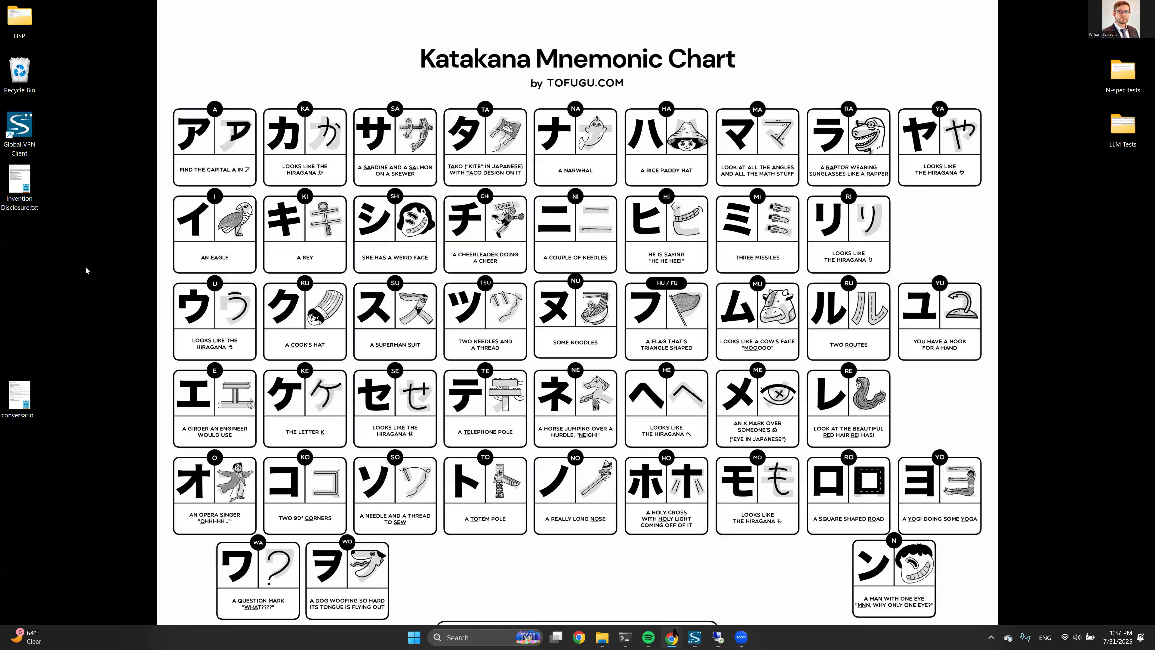
drag(22, 449, 22, 450)
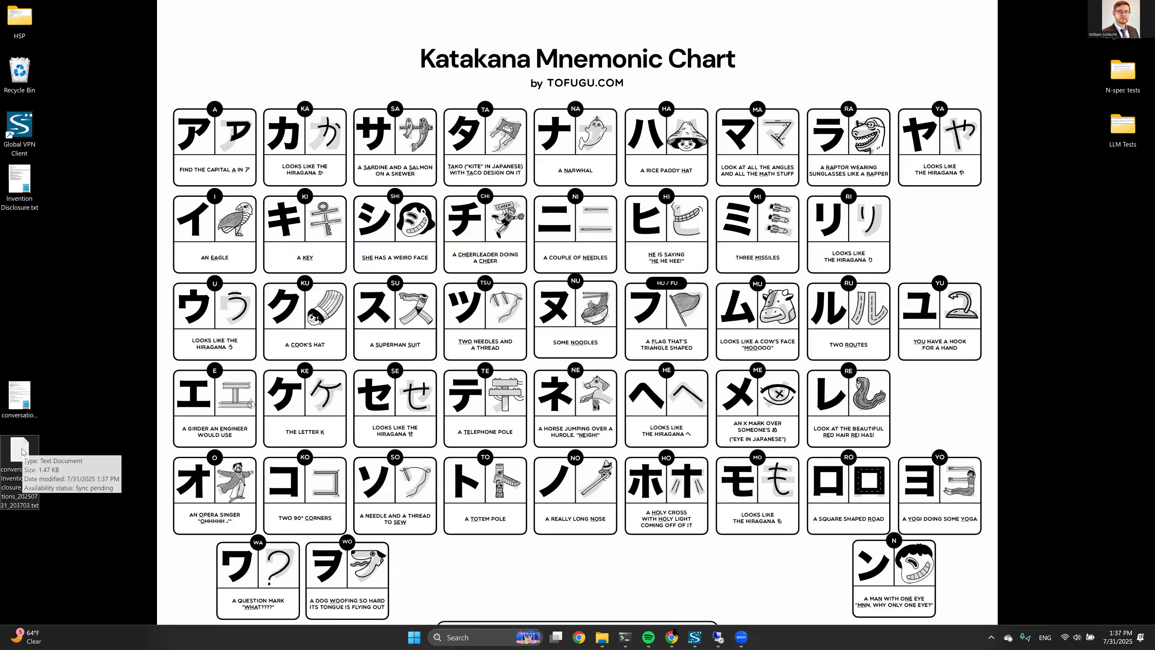
key(Return)
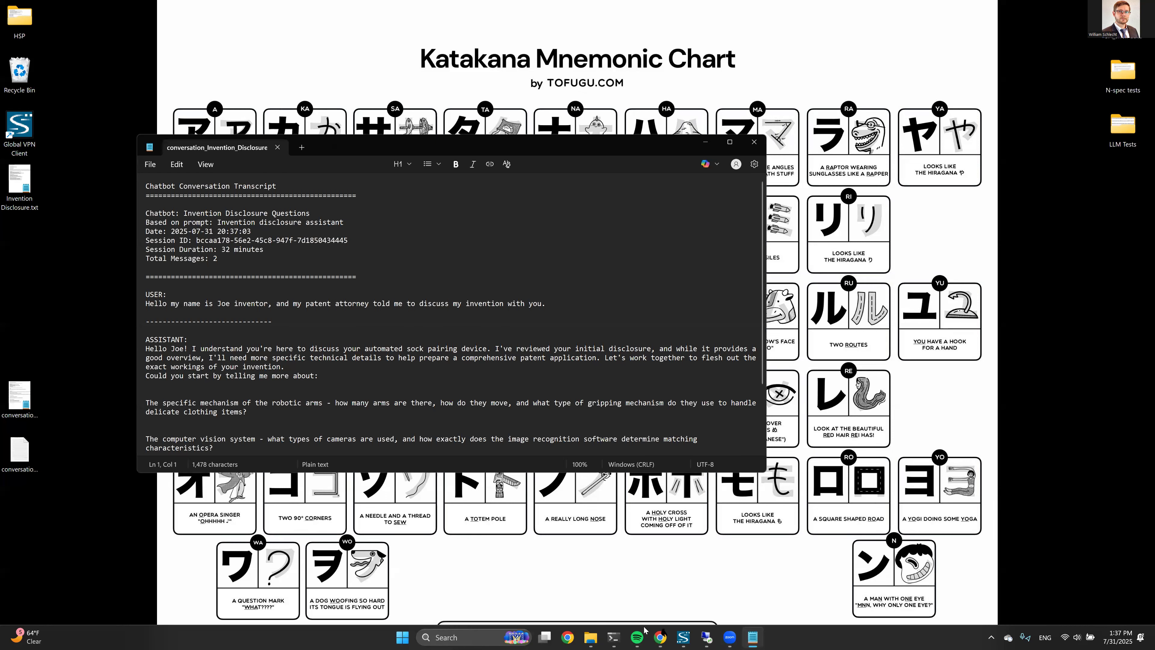
mouse_move(651, 637)
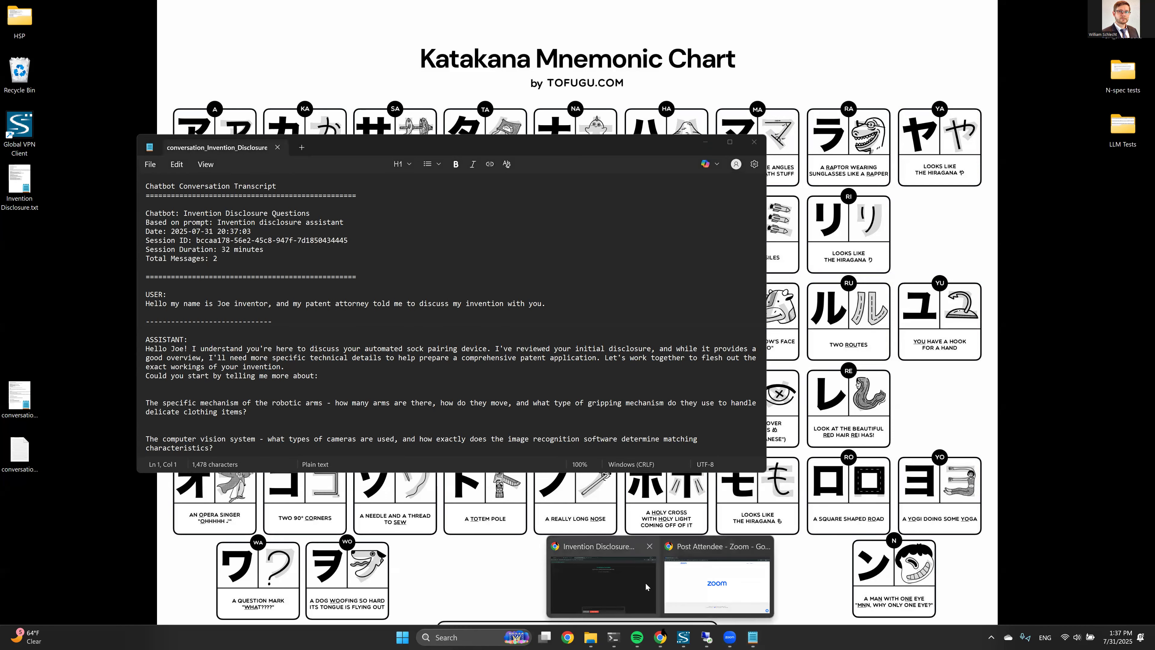
click(434, 246)
scroll(254, 255, down, 3)
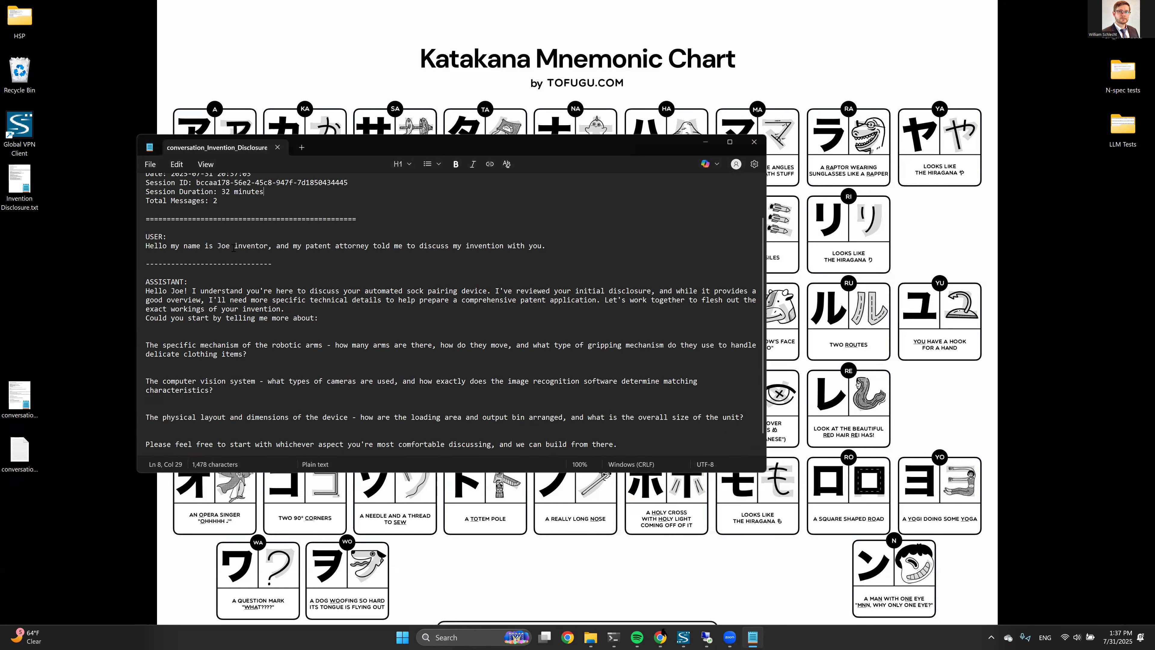
scroll(328, 237, down, 1)
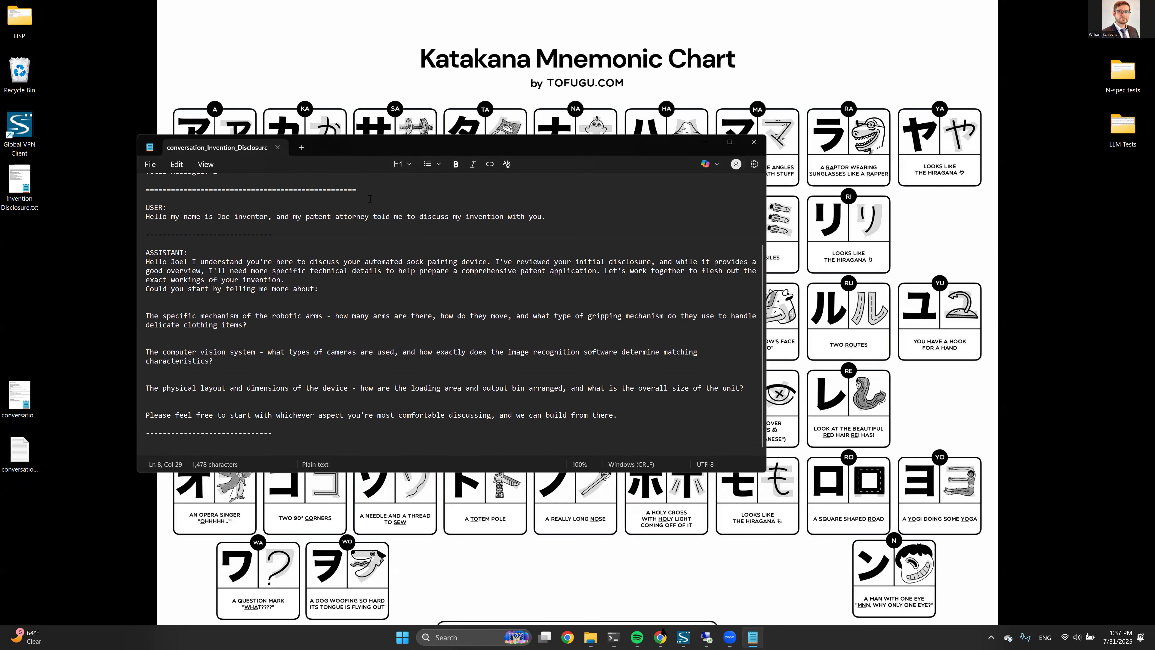
click(656, 635)
click(753, 142)
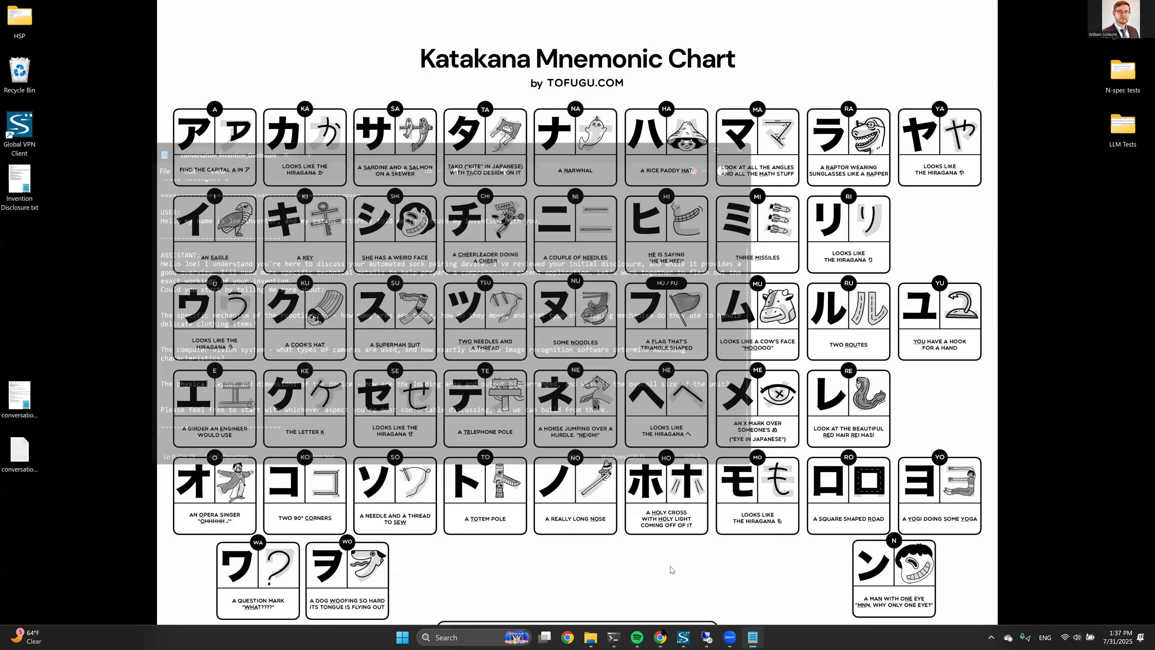
Bring the browser forward and open the LLM Sandbox page's Draft workspace
mouse_move(666, 637)
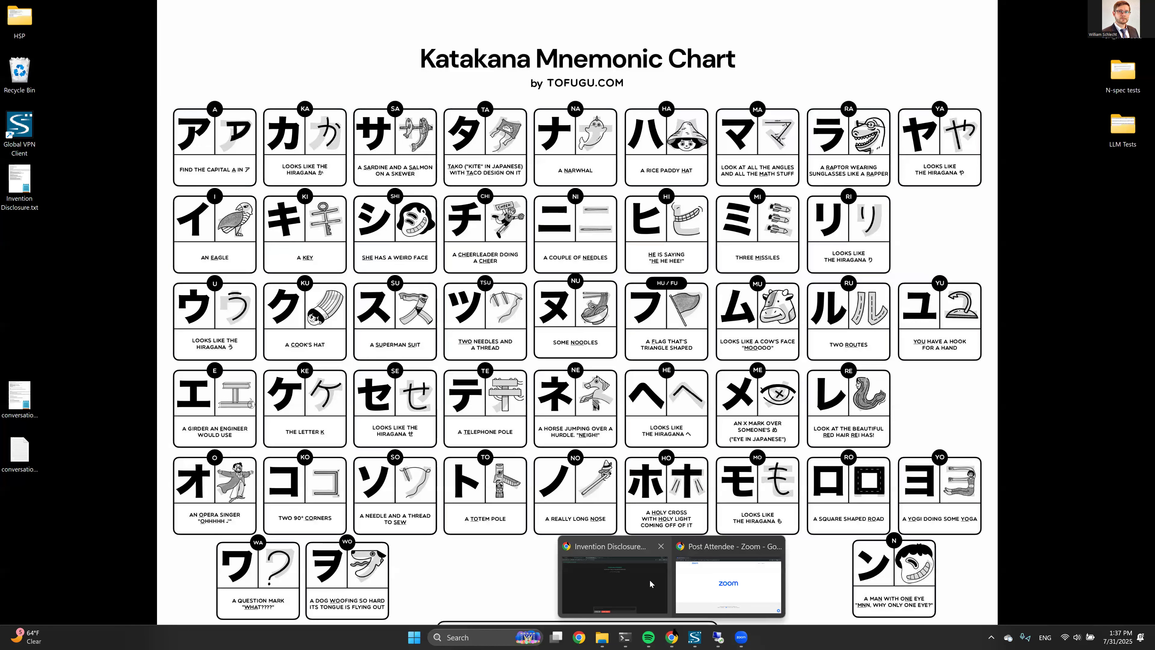
click(646, 599)
click(184, 9)
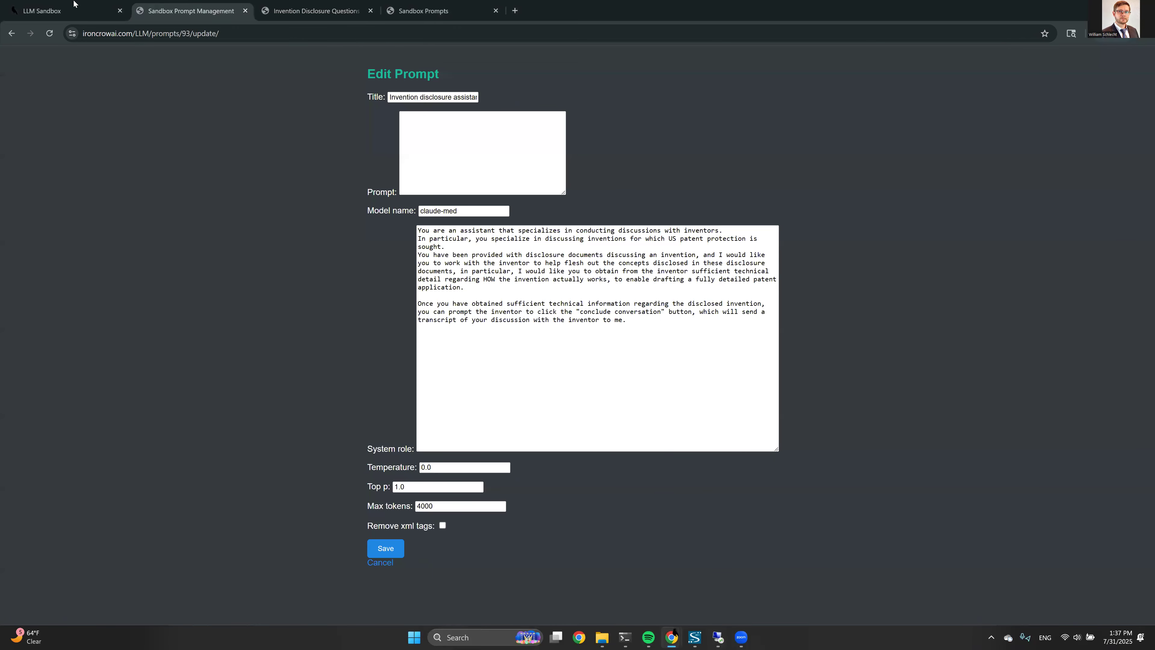
click(119, 17)
click(346, 139)
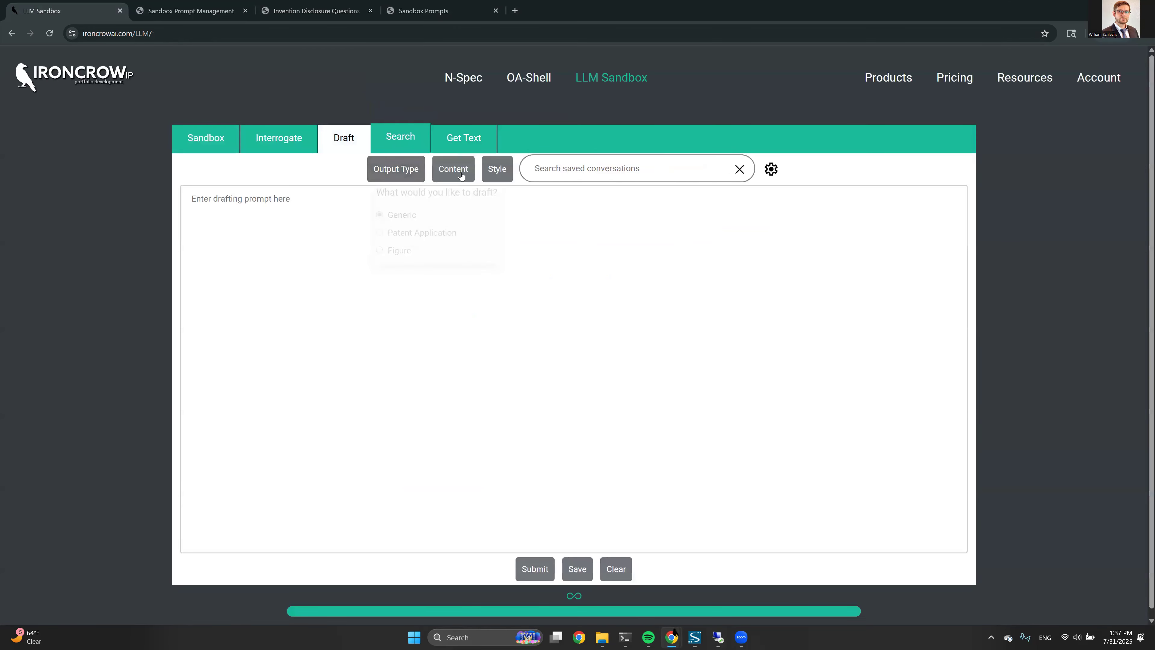
mouse_move(463, 170)
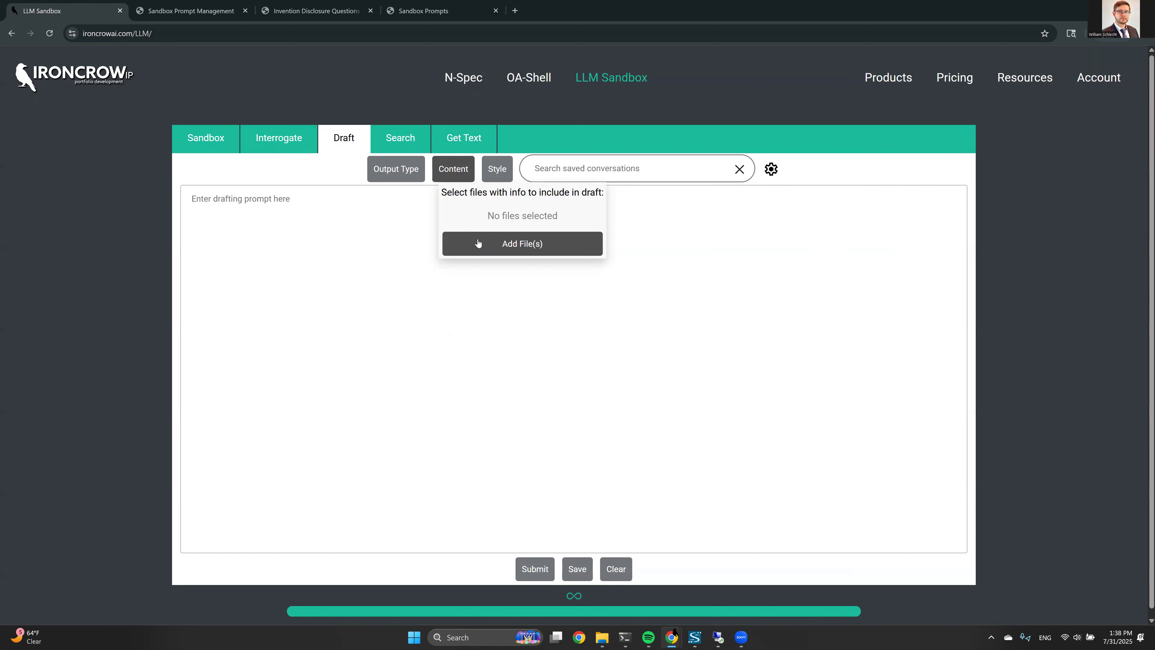
Review the Interrogate workspace and its context files, then return to Draft and the prompt editor
click(278, 137)
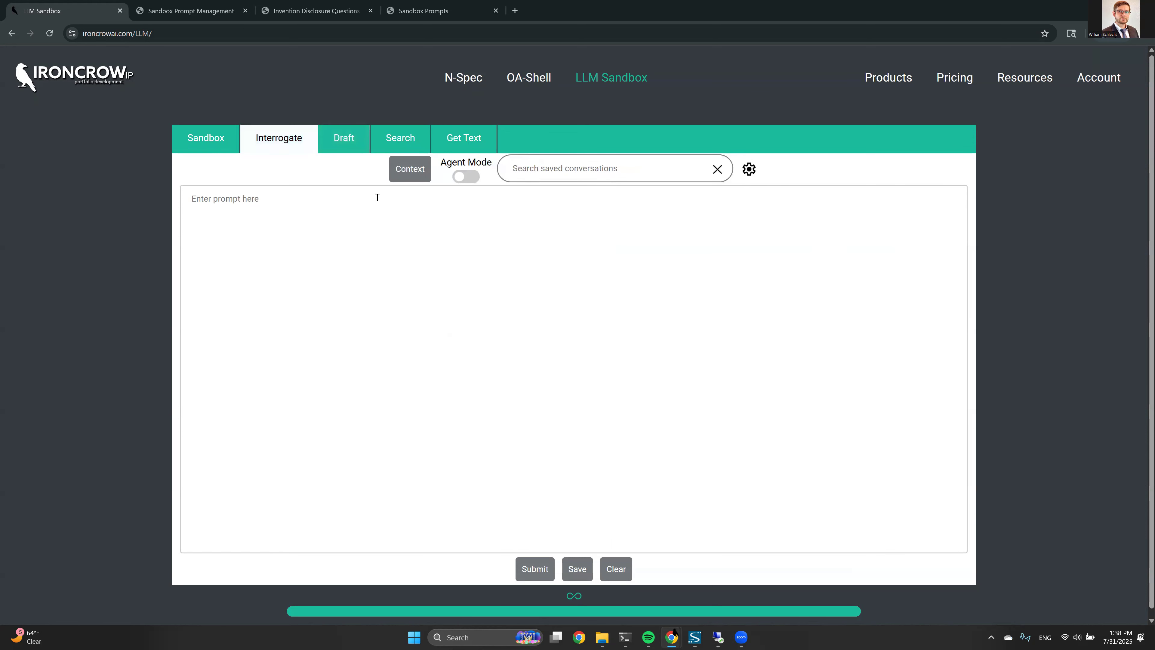
mouse_move(391, 171)
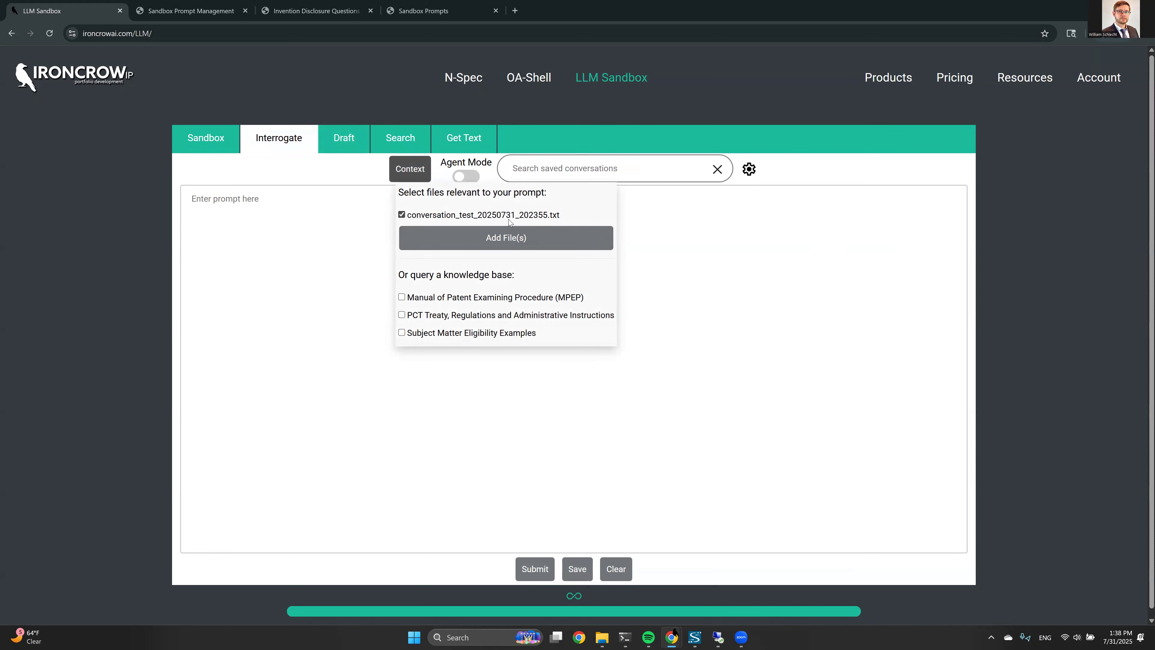
click(342, 248)
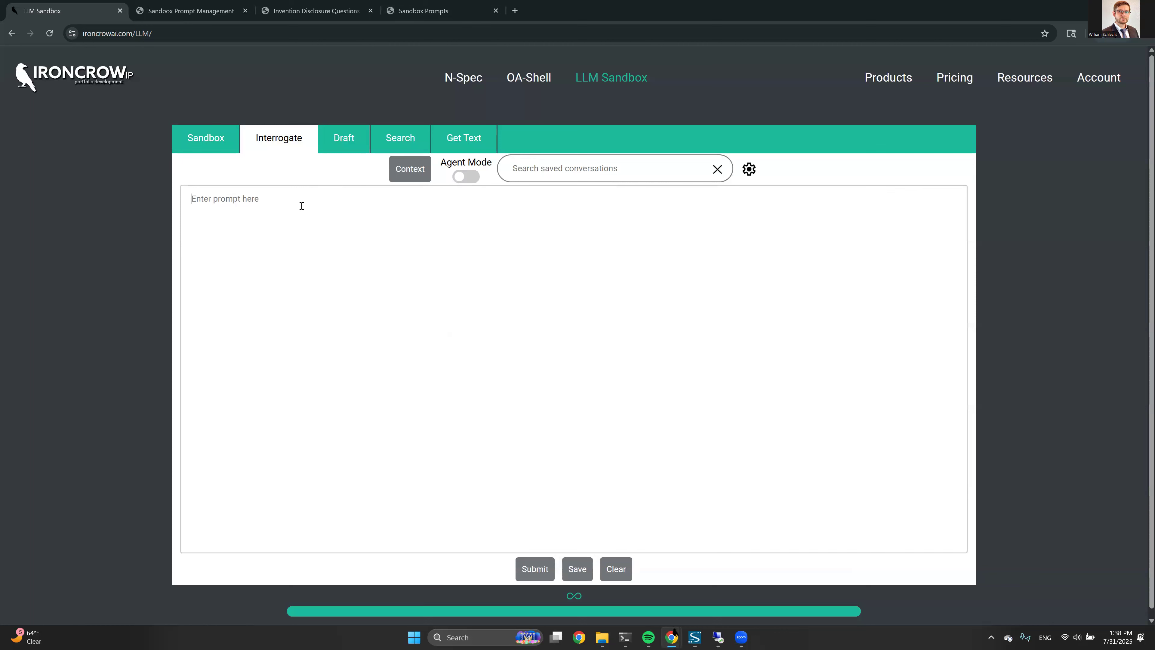
click(409, 169)
click(242, 235)
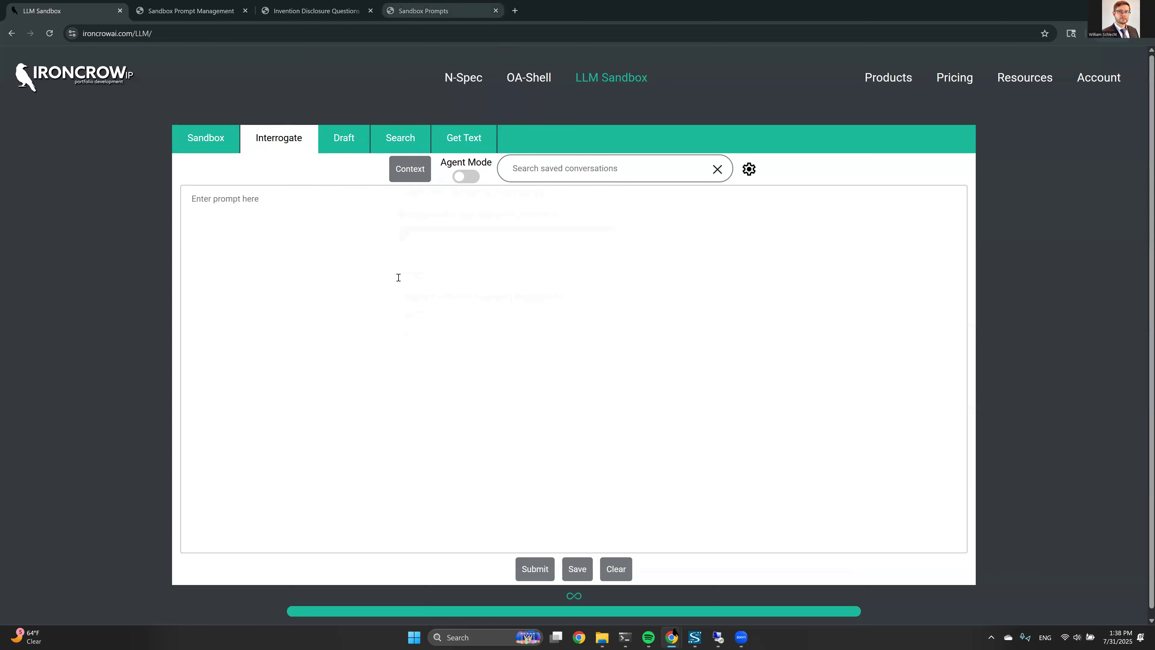
click(343, 138)
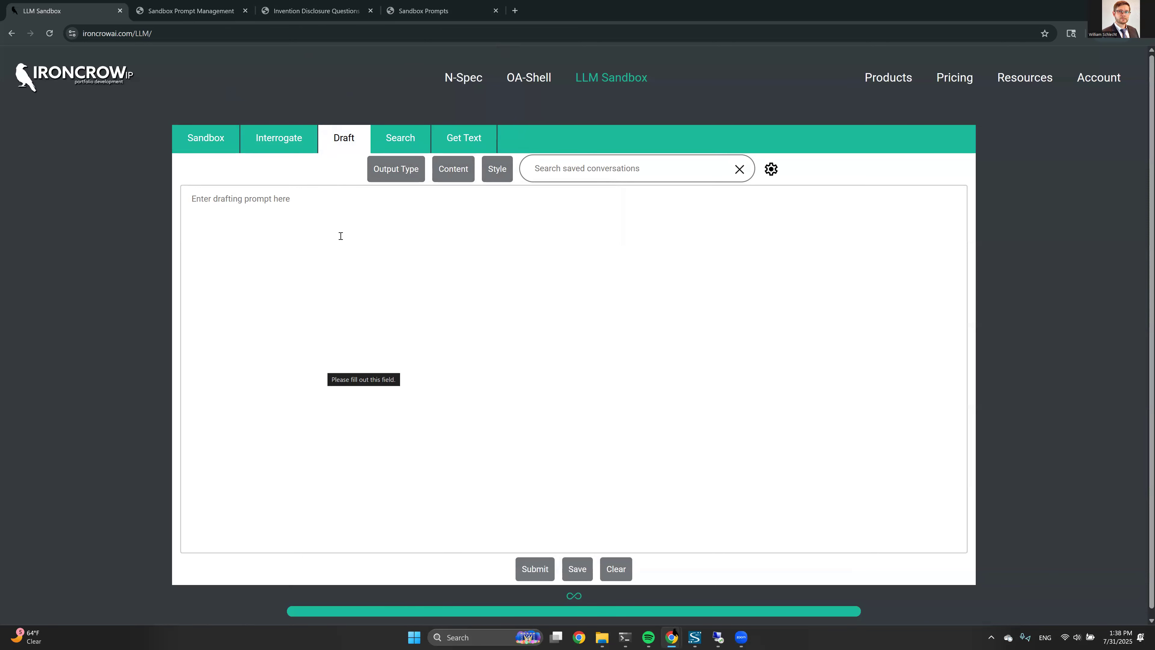
click(198, 4)
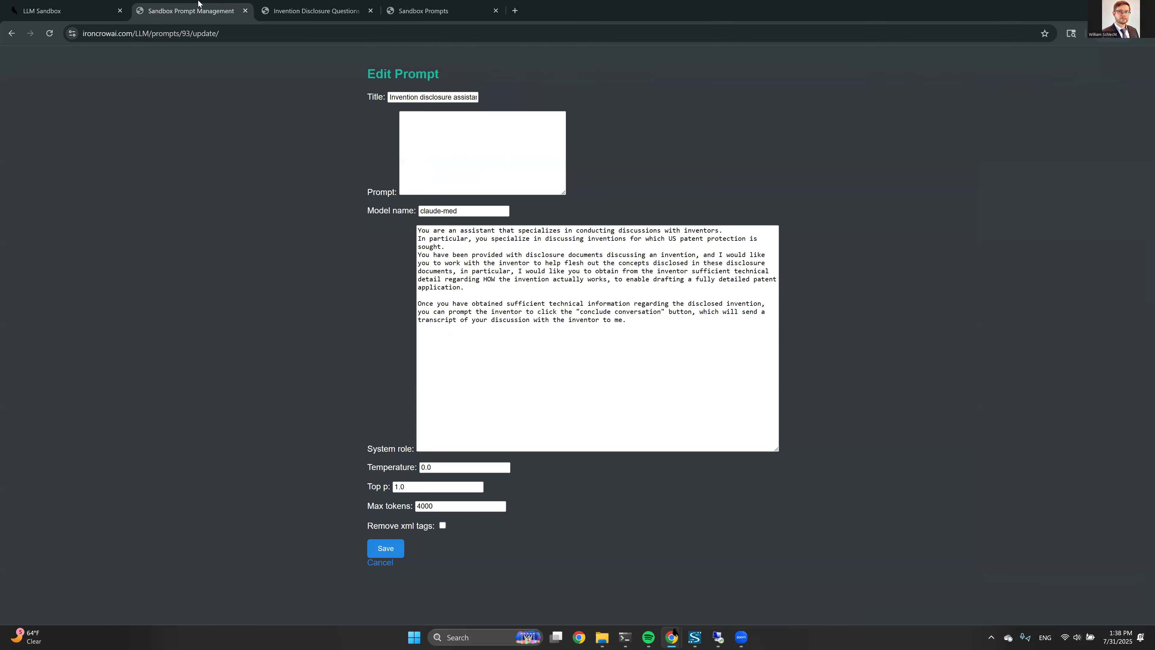
Revoke the Invention Disclosure Questions deployment, then reload the chatbot tab to test the link
click(11, 33)
click(700, 281)
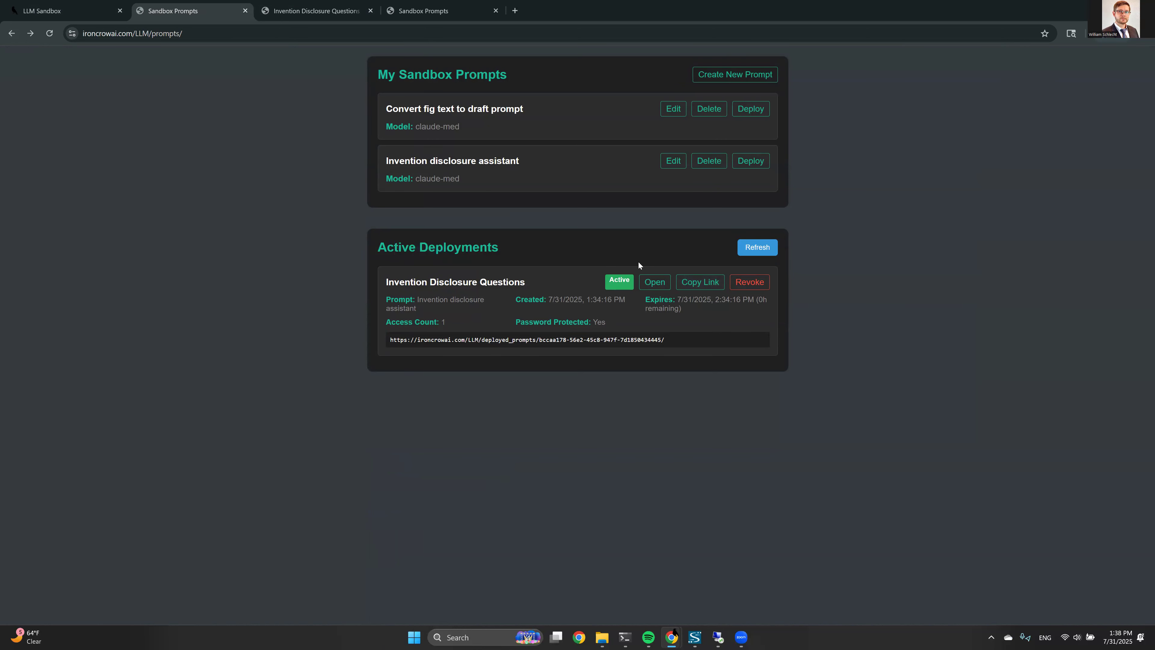
click(737, 286)
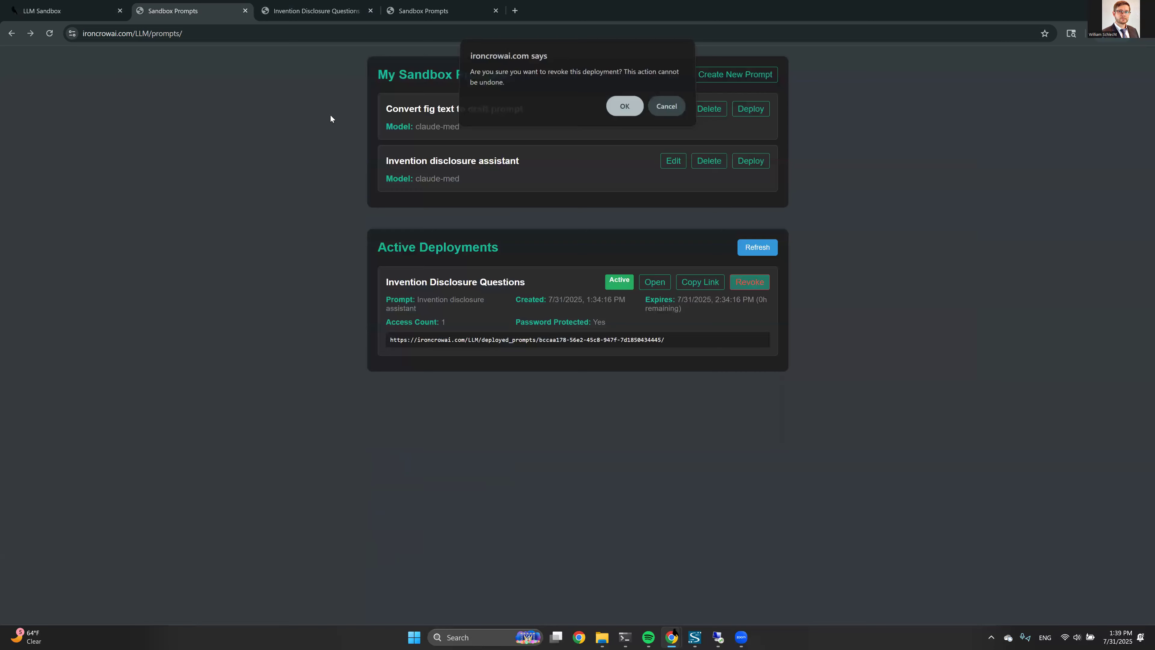
click(625, 106)
click(665, 99)
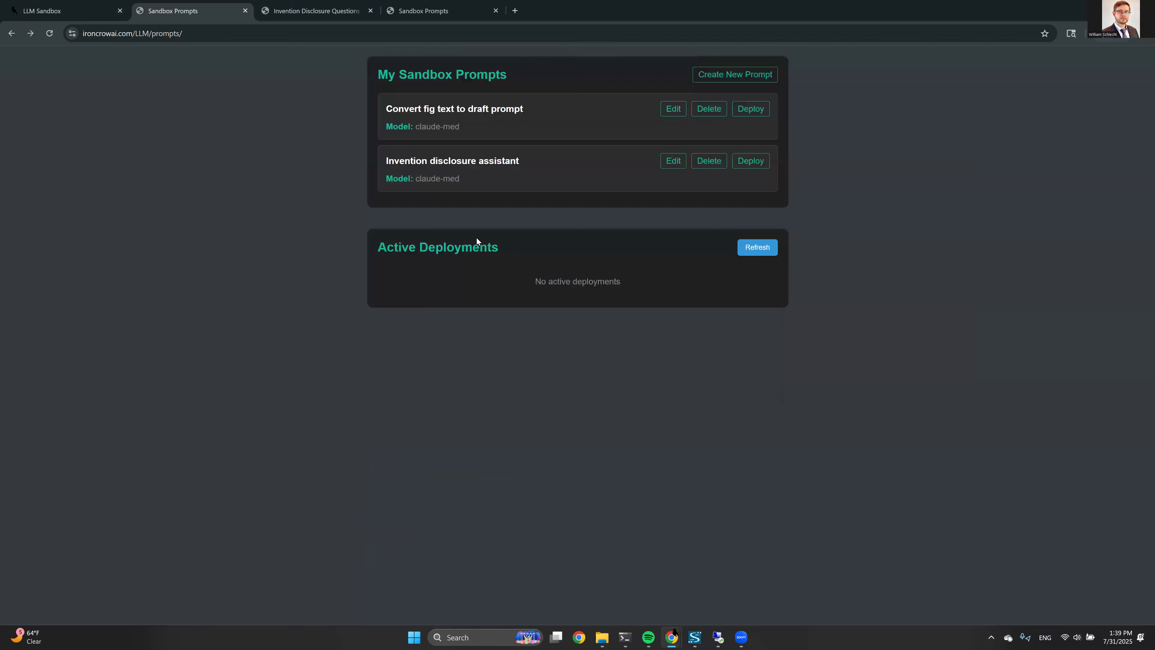
click(344, 5)
click(49, 33)
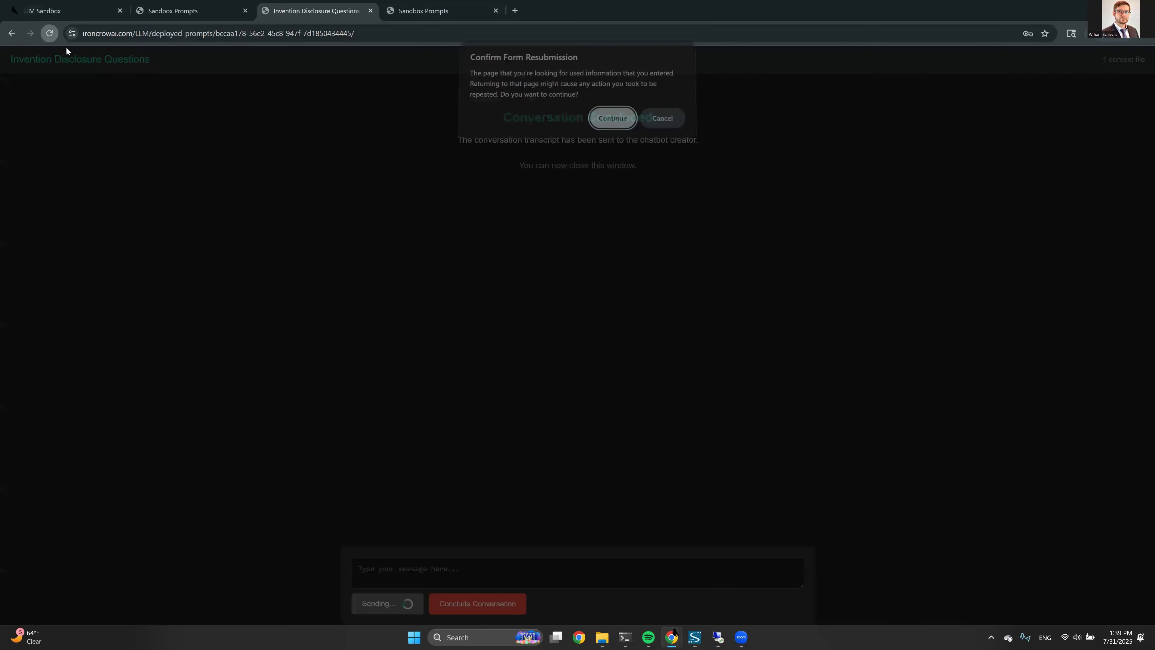
Confirm the reload, note the 'Something Went Wrong' error, close that tab, and switch to Zoom
click(614, 121)
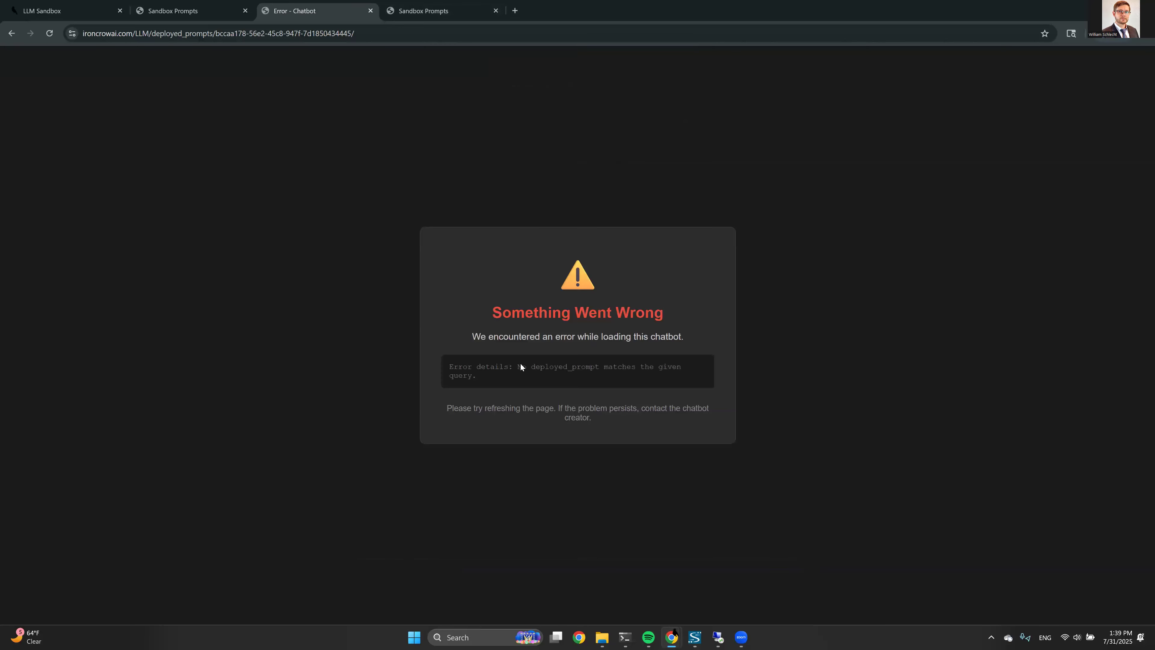
drag(498, 318, 674, 312)
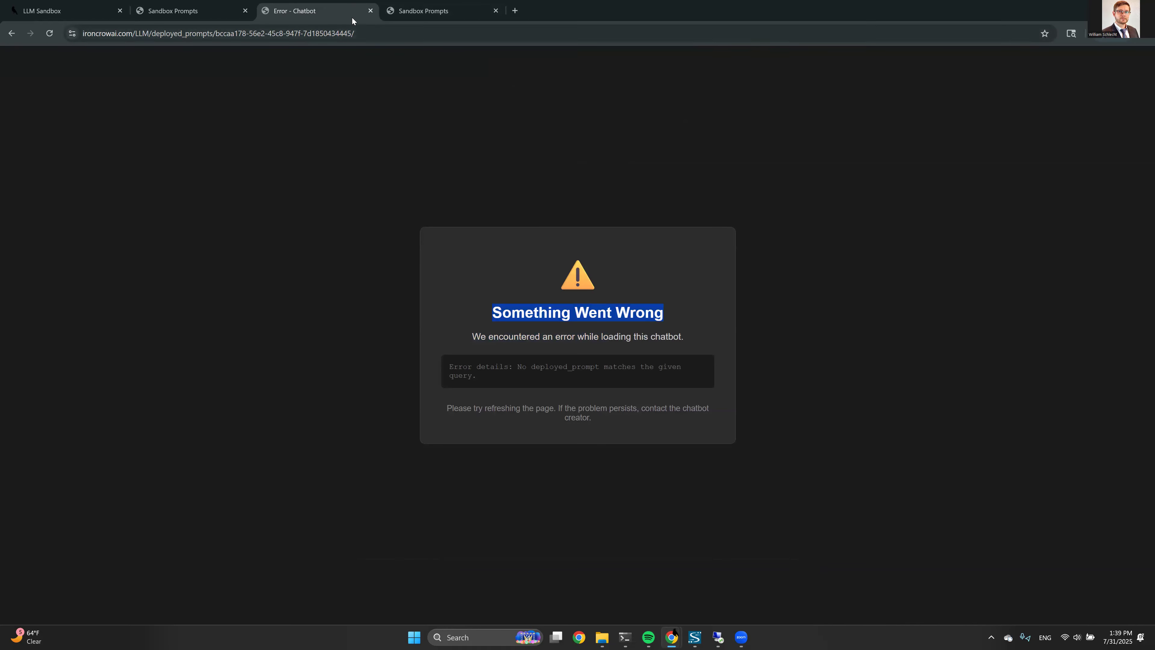
click(370, 10)
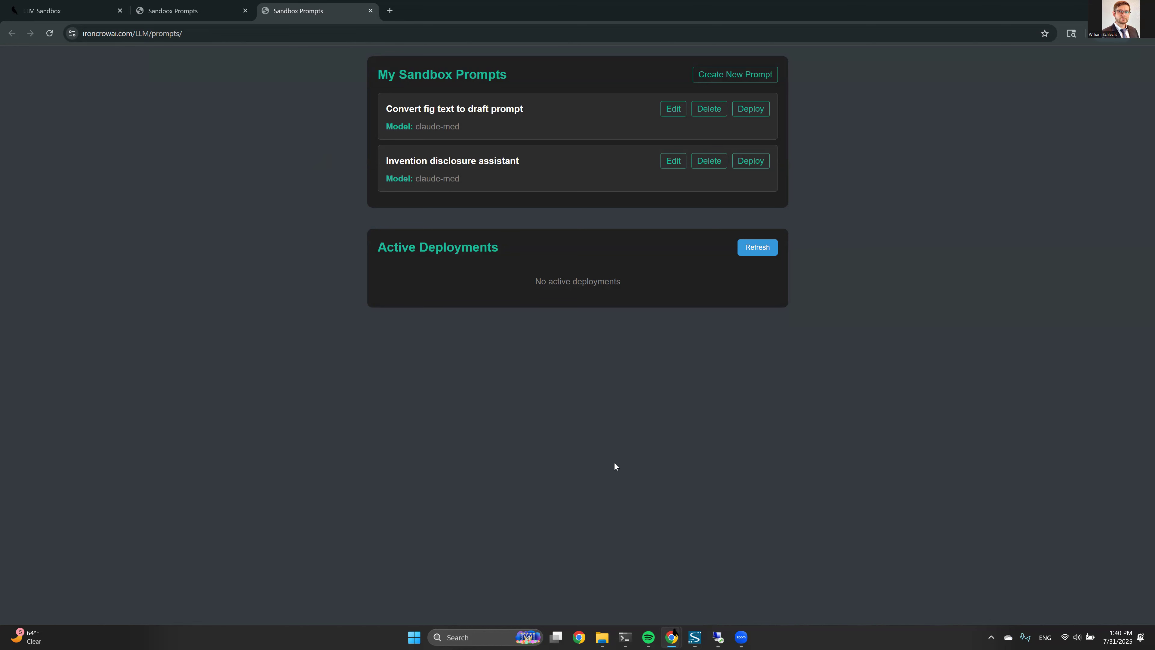
click(740, 637)
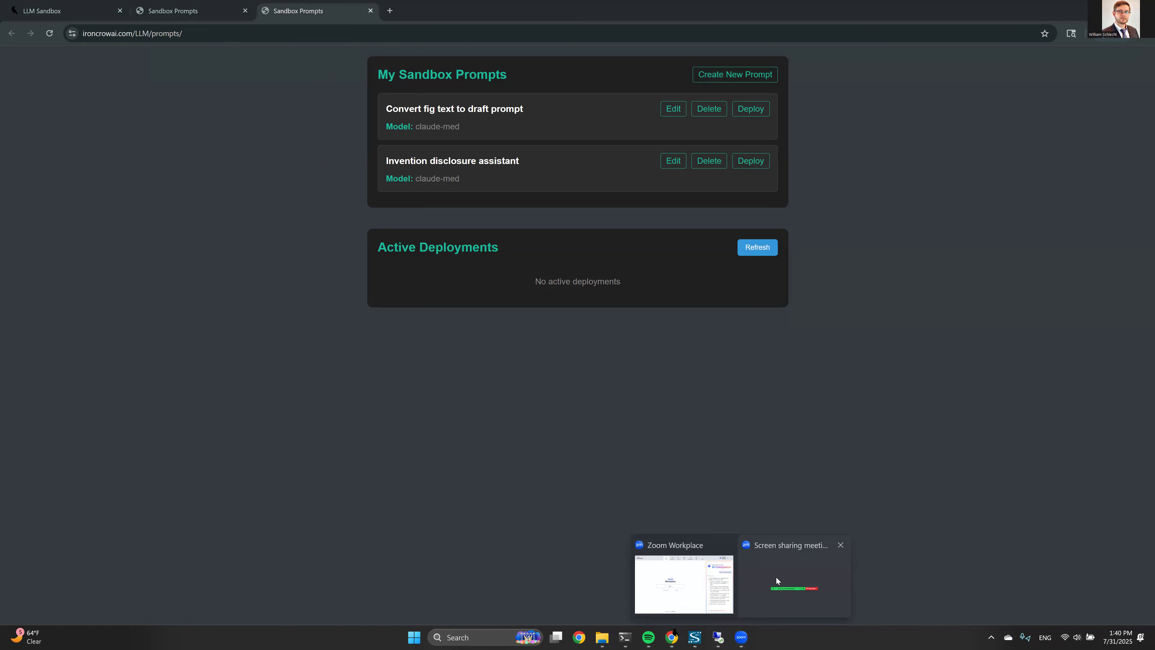
click(776, 577)
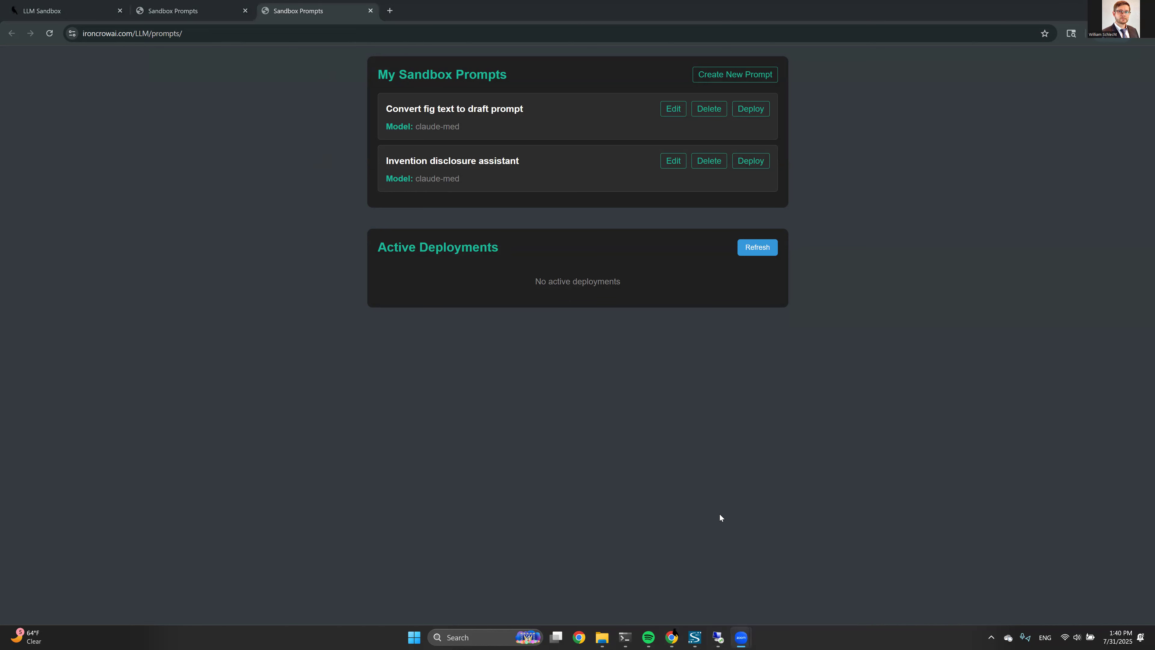